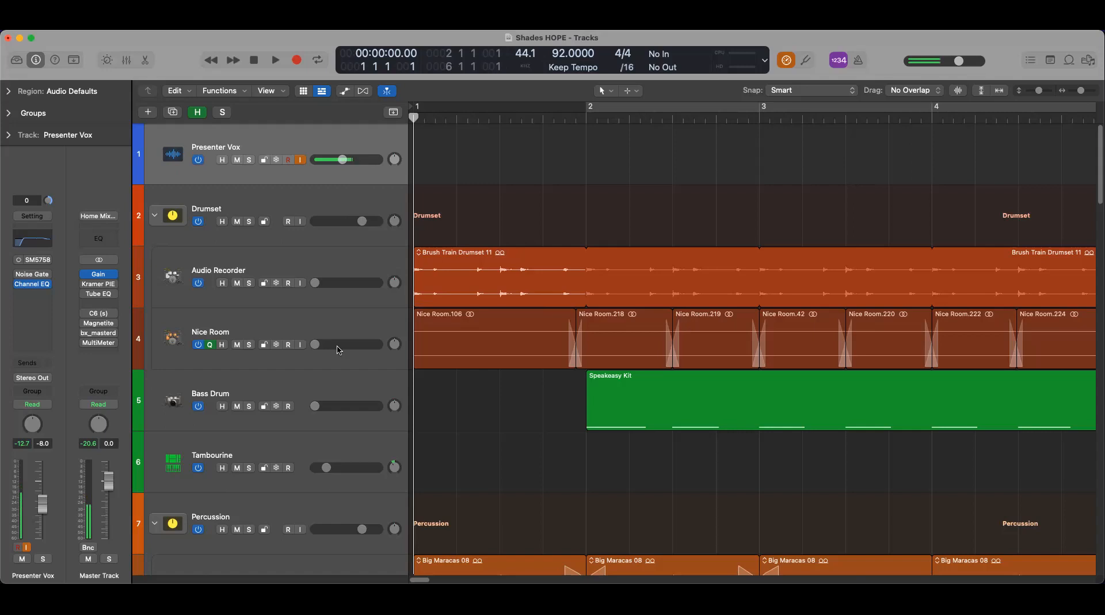
Solo the Presenter Vox track and the Bass track stack.
{"action": "scroll", "coordinate": [357, 368], "scroll_direction": "down", "scroll_amount": 5}
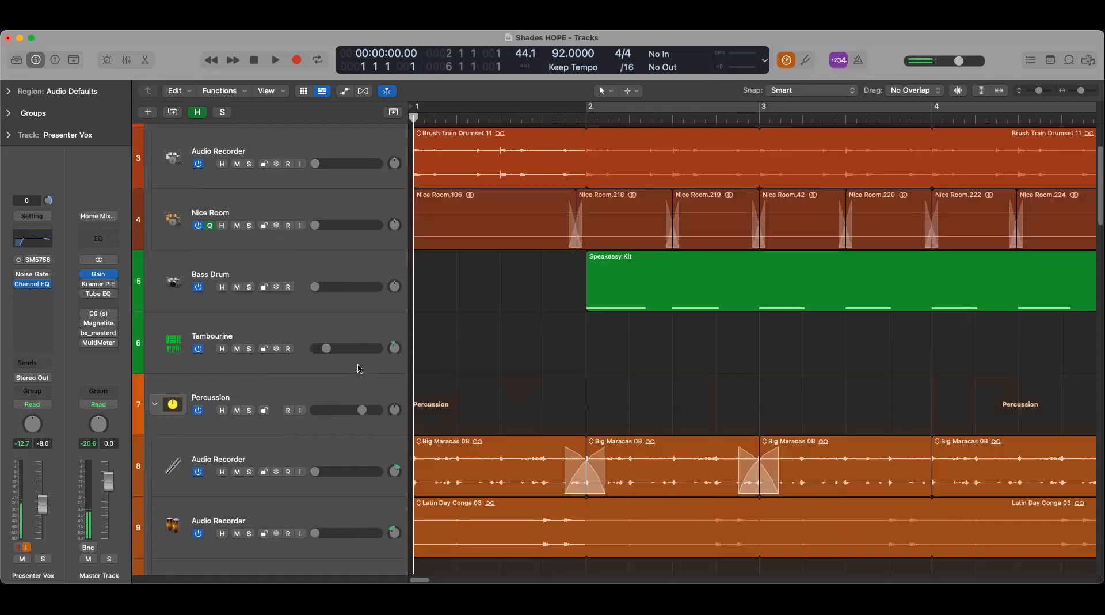
{"action": "scroll", "coordinate": [353, 366], "scroll_direction": "down", "scroll_amount": 8}
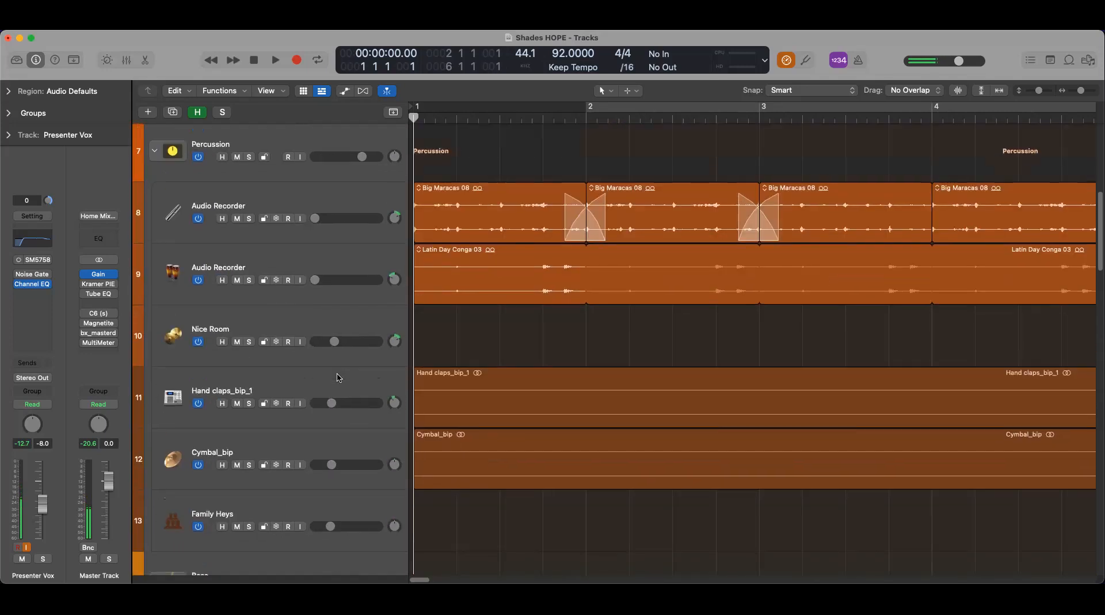
{"action": "scroll", "coordinate": [340, 381], "scroll_direction": "down", "scroll_amount": 2}
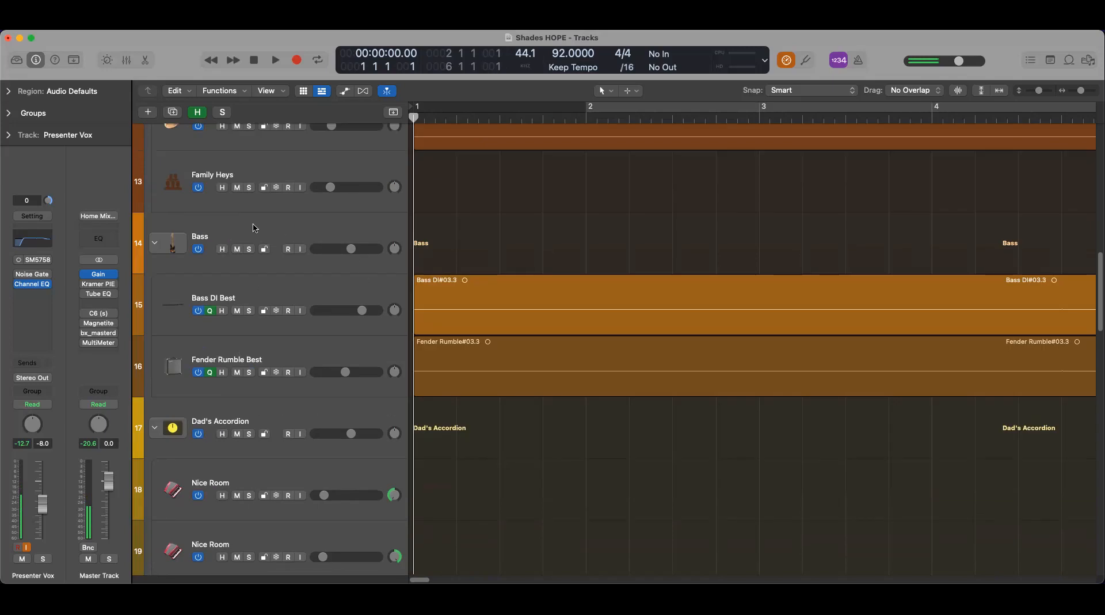
{"action": "left_click", "coordinate": [324, 232]}
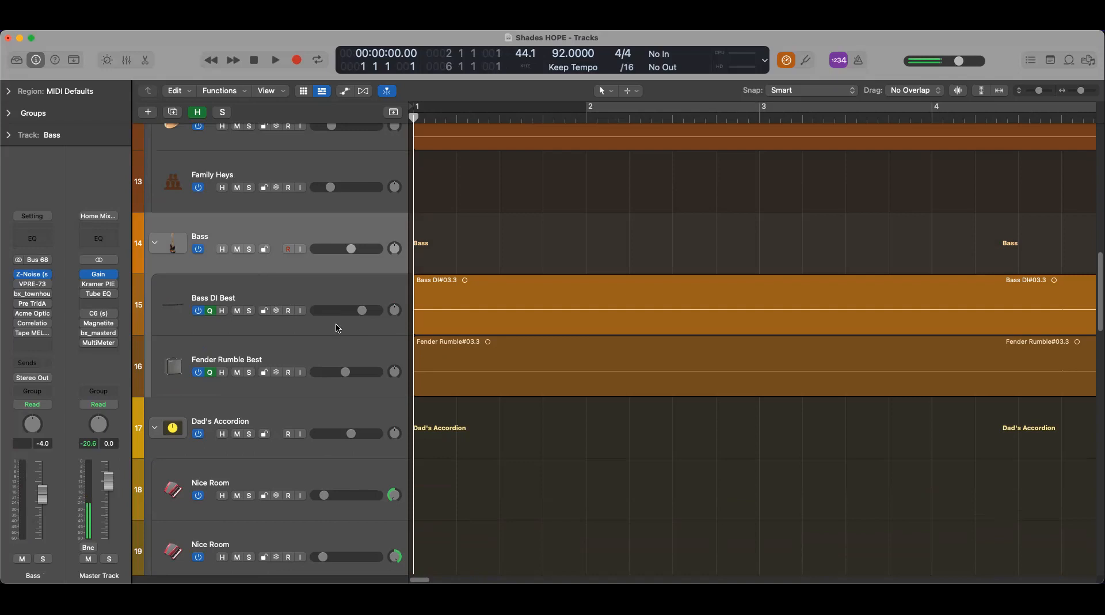
{"action": "scroll", "coordinate": [333, 378], "scroll_direction": "up", "scroll_amount": 15}
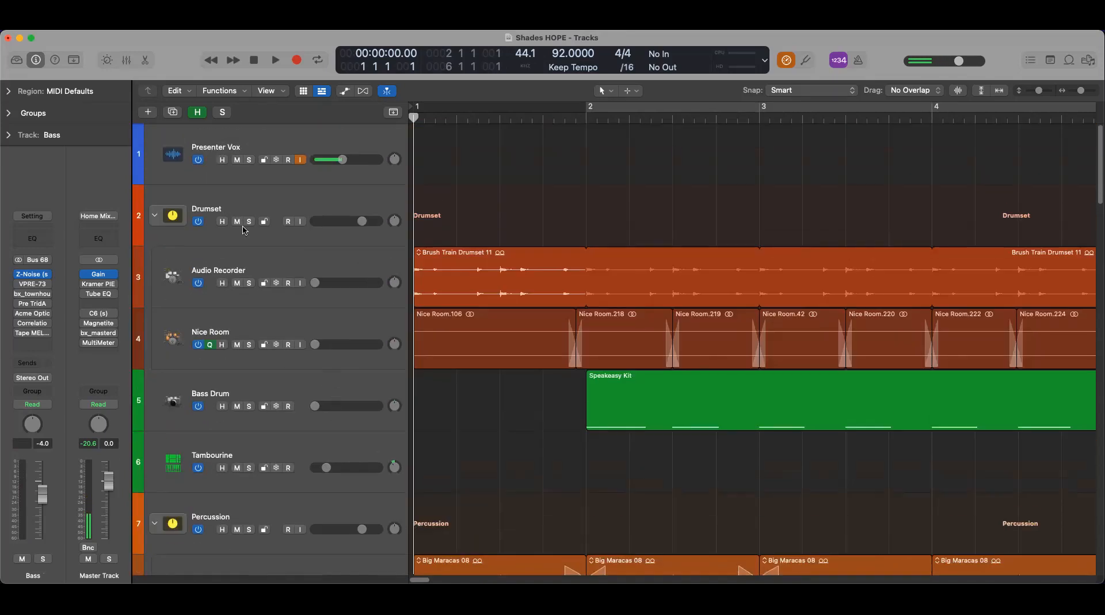
{"action": "left_click", "coordinate": [249, 160]}
{"action": "scroll", "coordinate": [342, 383], "scroll_direction": "down", "scroll_amount": 1}
{"action": "scroll", "coordinate": [342, 382], "scroll_direction": "down", "scroll_amount": 15}
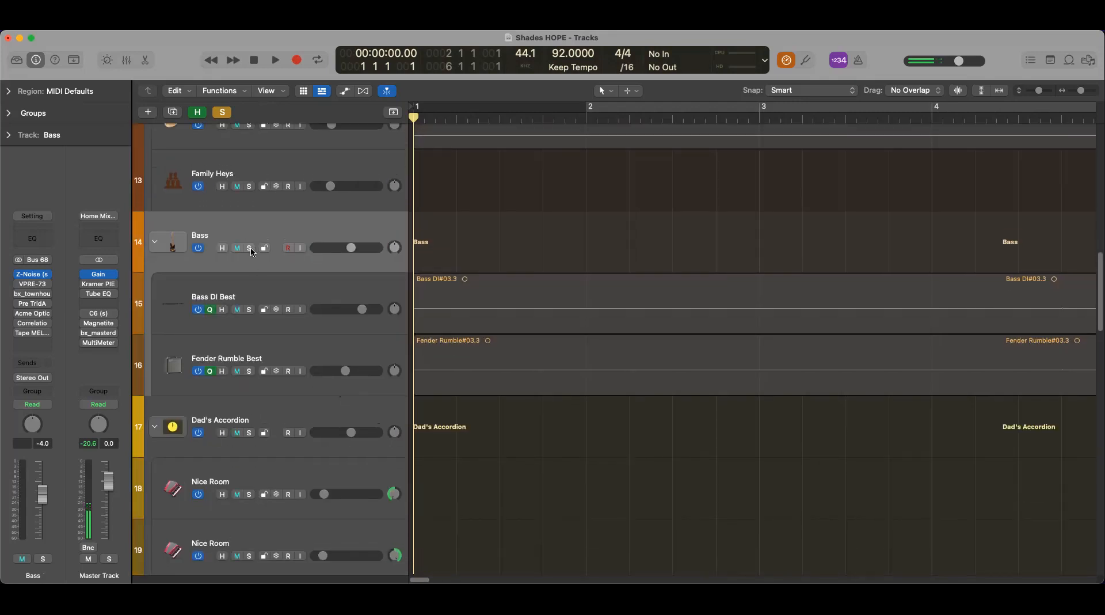
{"action": "left_click", "coordinate": [249, 248]}
Play the soloed bass from around the middle of bar 4 and stop playback shortly after bar 9 begins.
{"action": "left_click", "coordinate": [1007, 118]}
{"action": "key", "text": "space"}
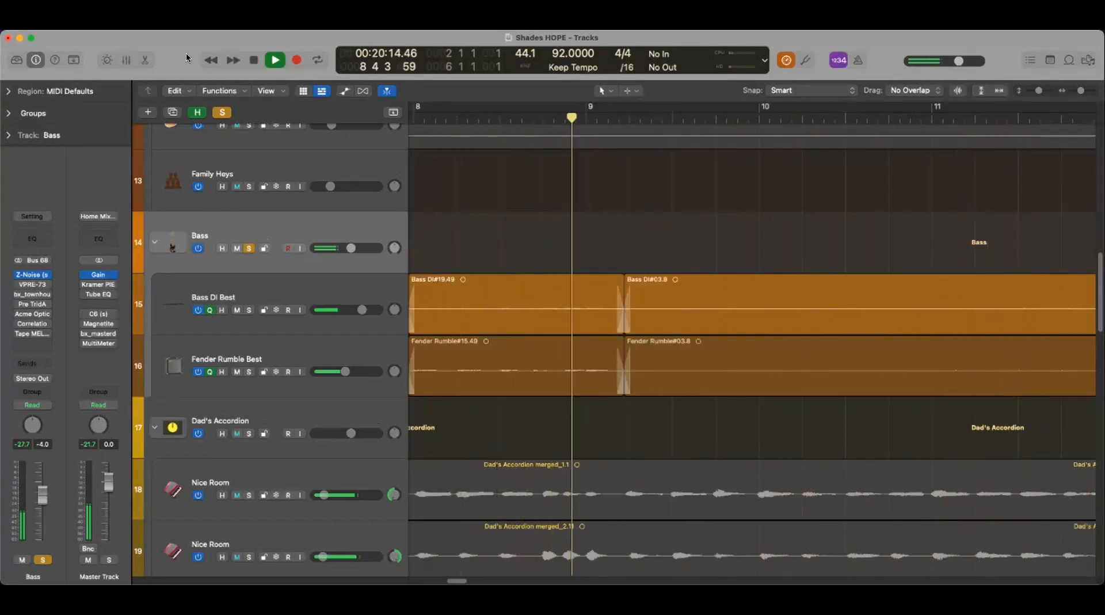
{"action": "key", "text": "space"}
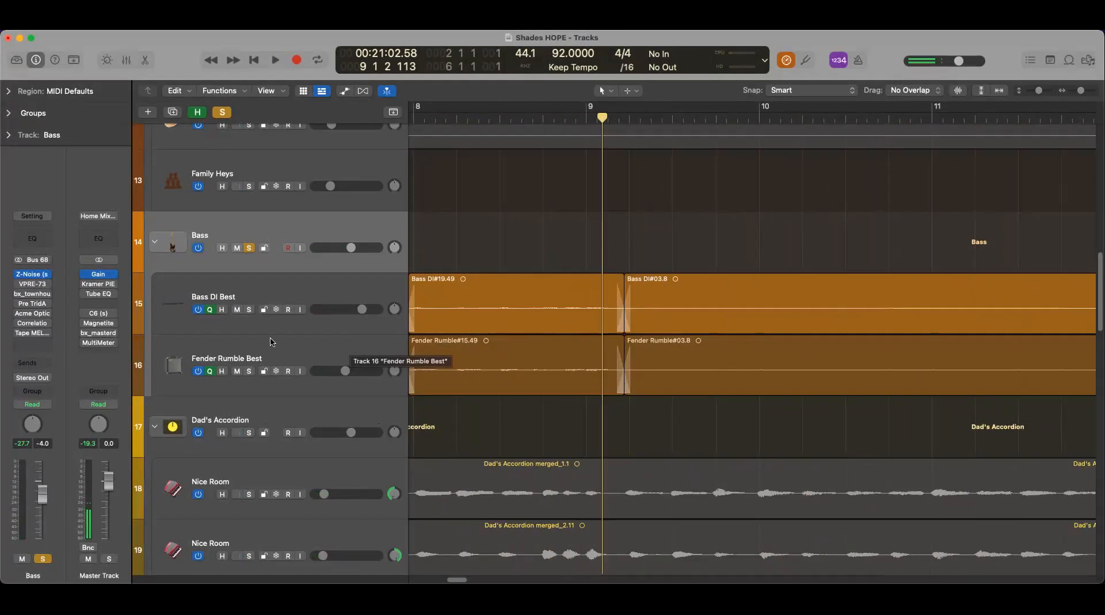
Compare the channel strips of the Fender Rumble Best and Bass DI Best tracks inside the Bass stack.
{"action": "left_click", "coordinate": [323, 344]}
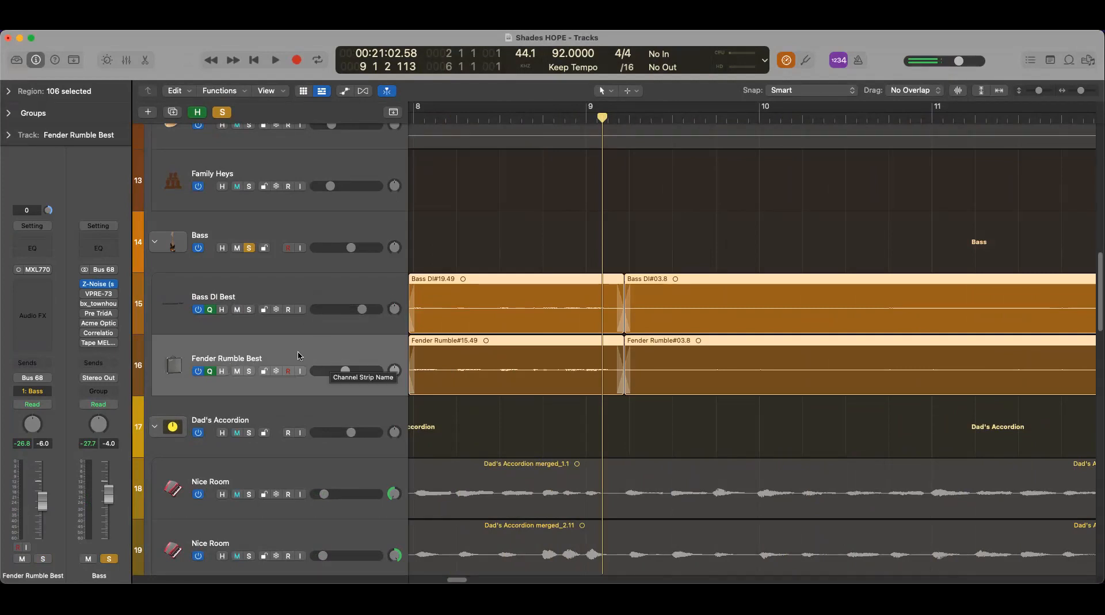
{"action": "left_click", "coordinate": [308, 293]}
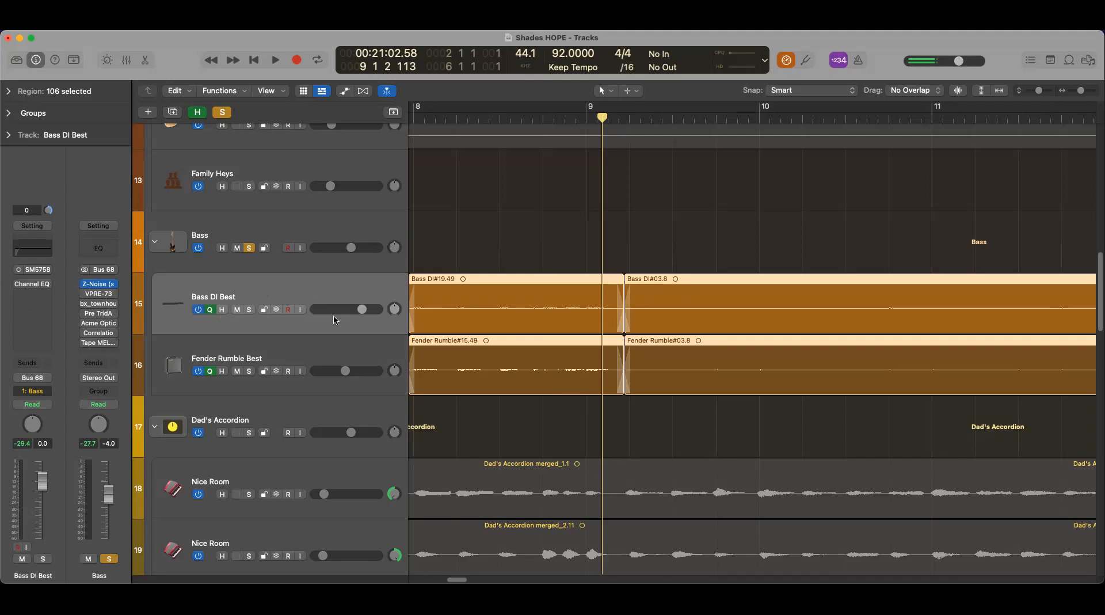
{"action": "left_click", "coordinate": [321, 354]}
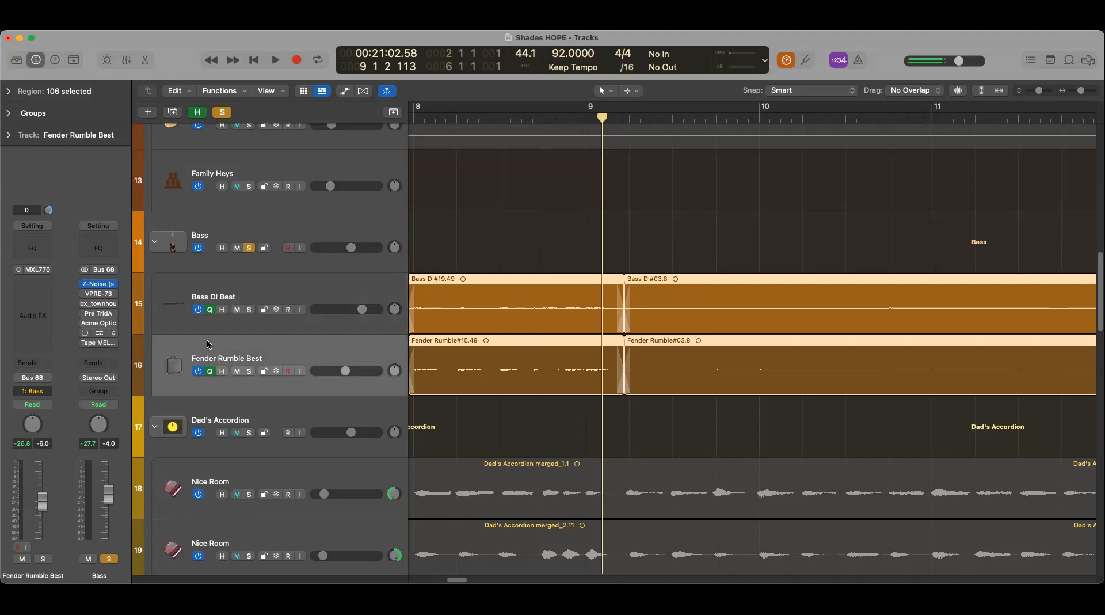
{"action": "mouse_move", "coordinate": [39, 313]}
{"action": "left_click", "coordinate": [335, 286]}
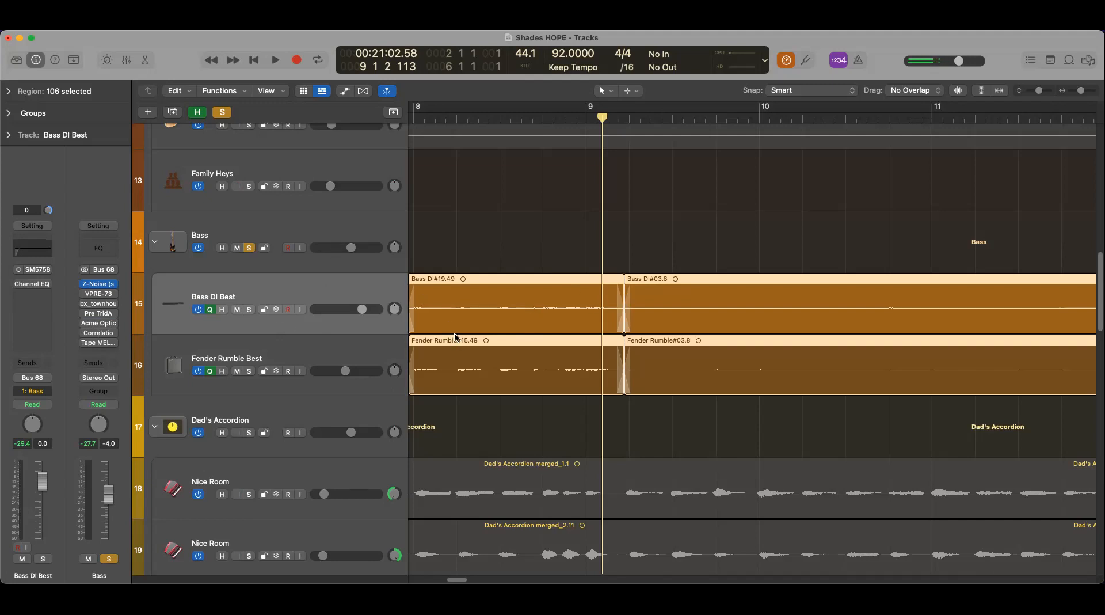
Inspect the Z-Noise plug-in on the Bass stack's channel strip and close its window.
{"action": "left_click", "coordinate": [332, 227]}
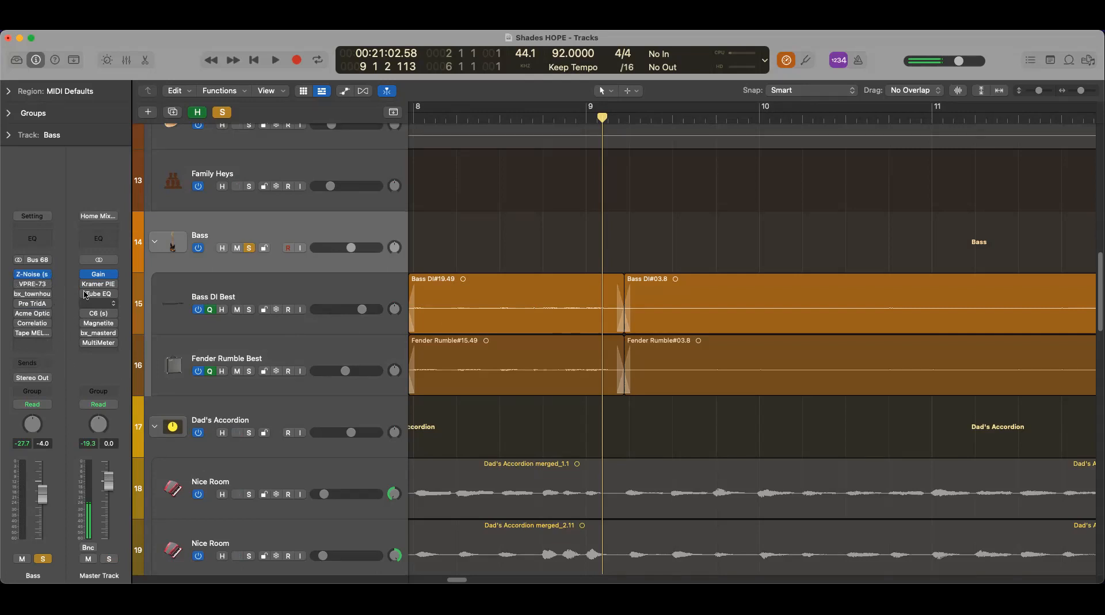
{"action": "left_click", "coordinate": [33, 275]}
{"action": "left_click_drag", "start_coordinate": [570, 176], "coordinate": [703, 167]}
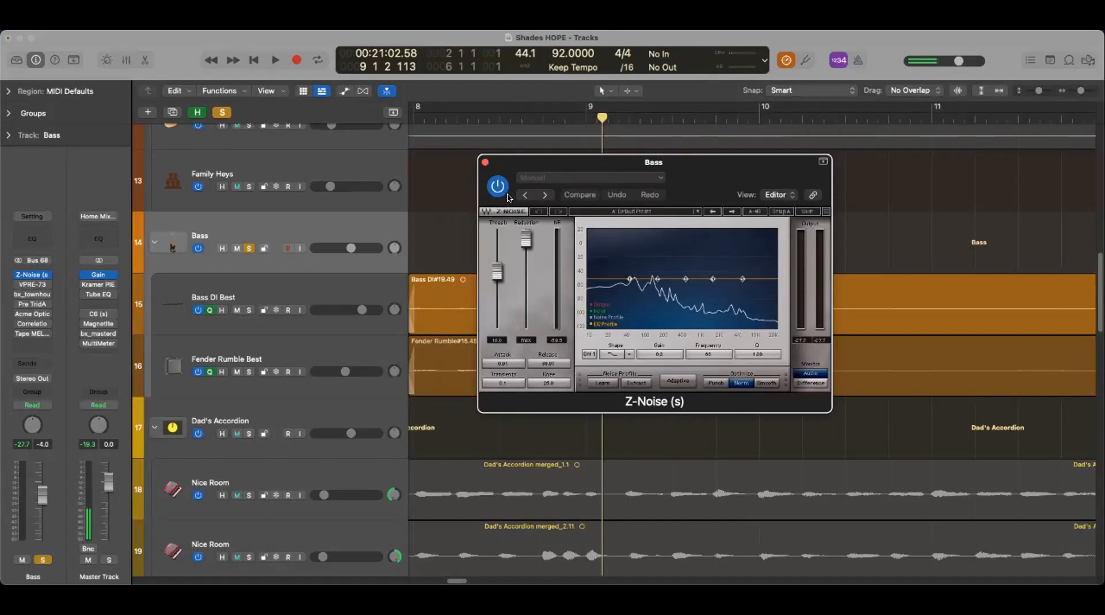
{"action": "left_click", "coordinate": [485, 163]}
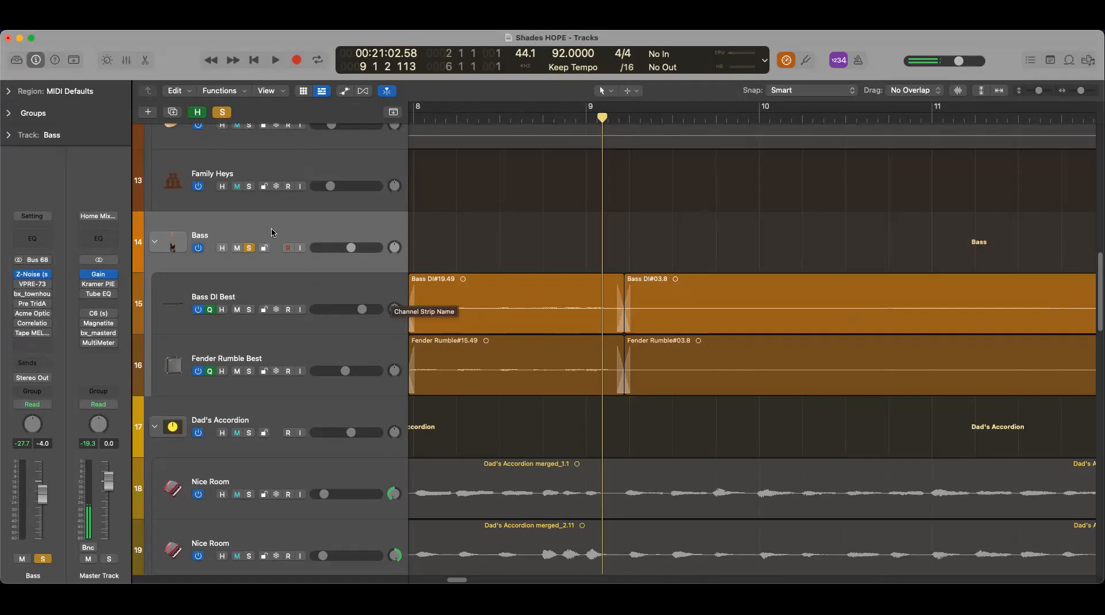
Enable the VPRE-73 and Acme Opticom plug-ins on the Bass stack's channel strip.
{"action": "mouse_move", "coordinate": [43, 328]}
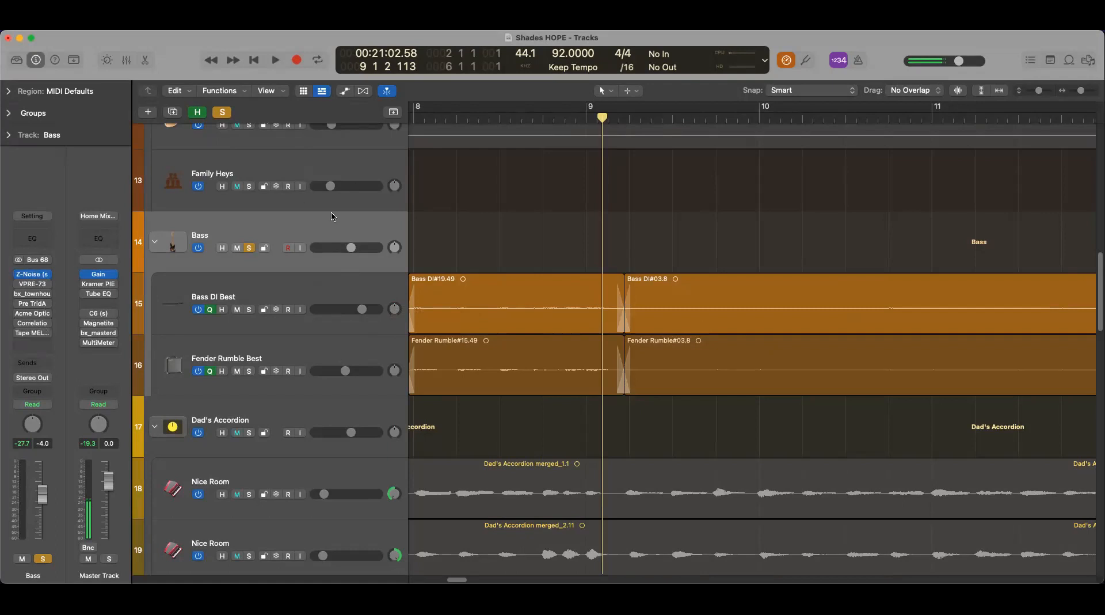
{"action": "left_click", "coordinate": [18, 286]}
{"action": "left_click", "coordinate": [19, 314]}
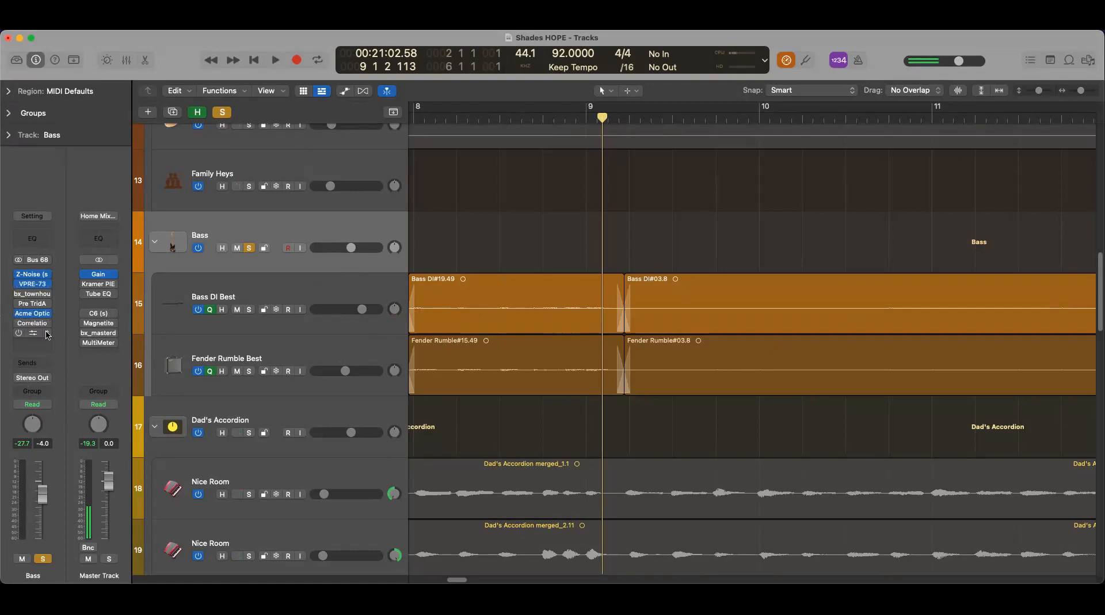
Examine the Acme Opticom XLA-3 settings on the Bass stack and close the plug-in window.
{"action": "left_click", "coordinate": [32, 313]}
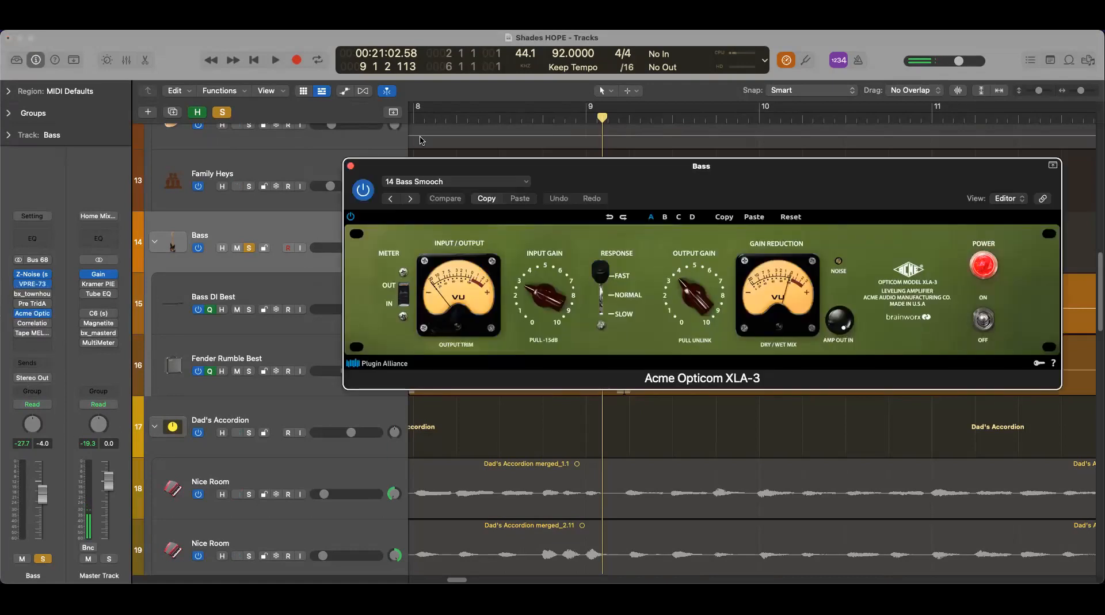
{"action": "left_click", "coordinate": [350, 166]}
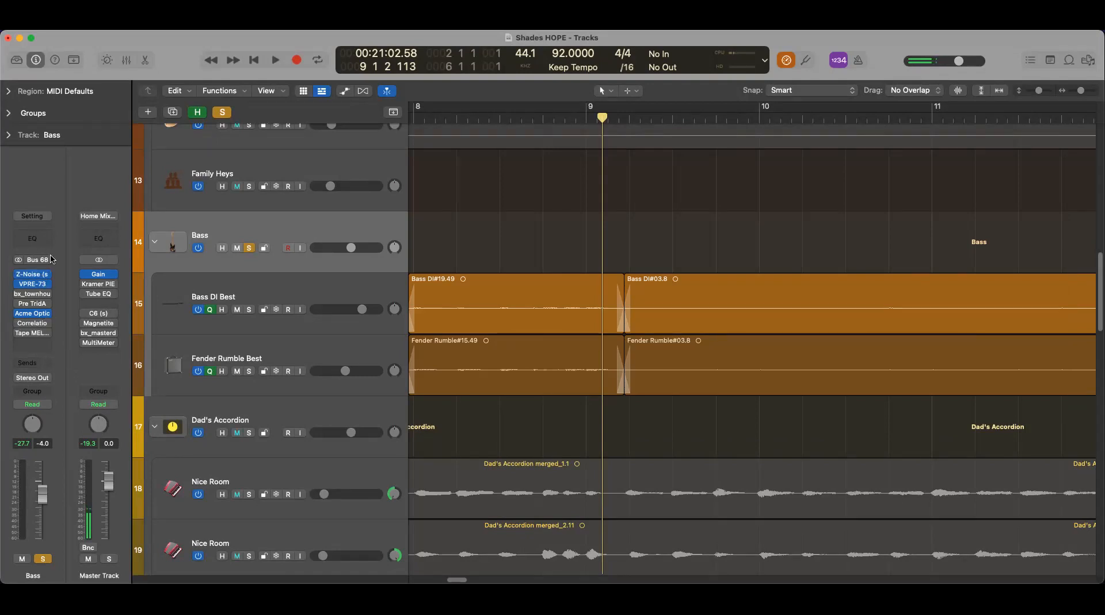
{"action": "left_click", "coordinate": [32, 314]}
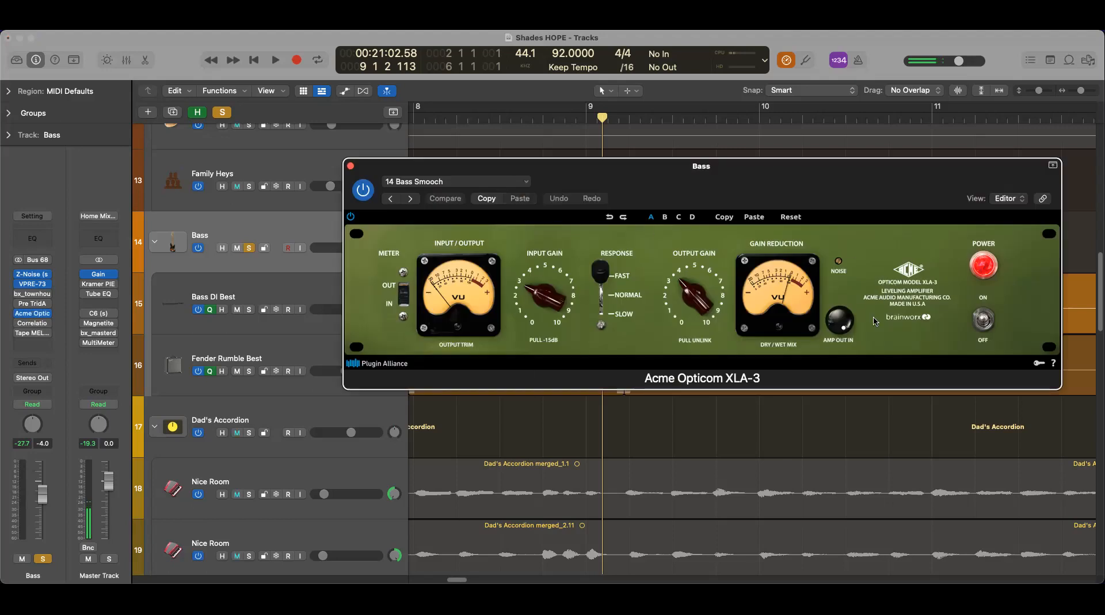
{"action": "left_click", "coordinate": [351, 166]}
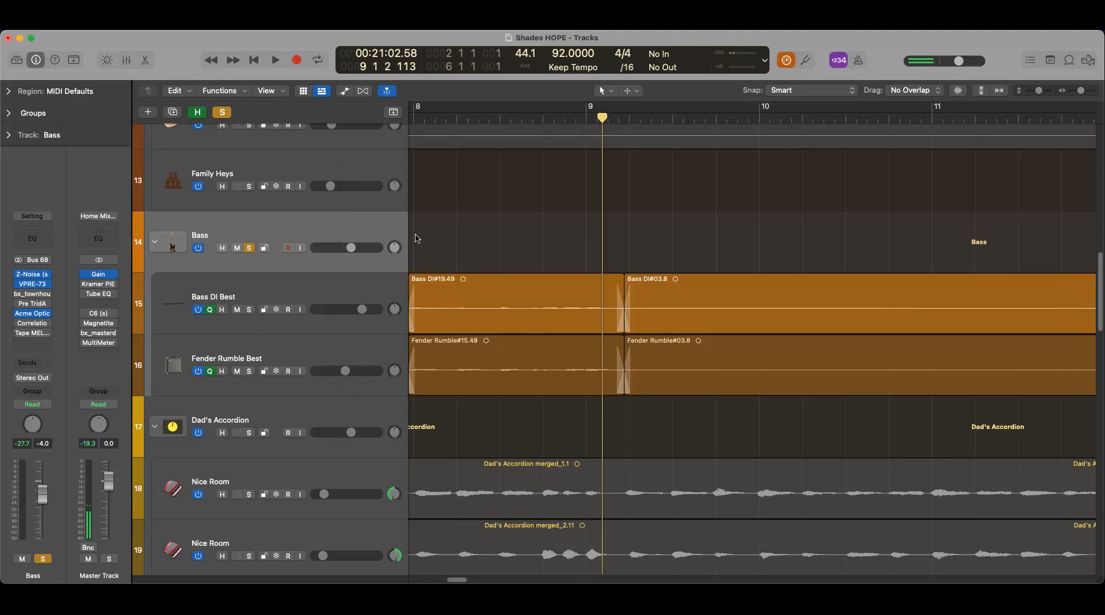
Save the Bass stack's channel strip setting as demobus in the Bus folder.
{"action": "left_click", "coordinate": [48, 220]}
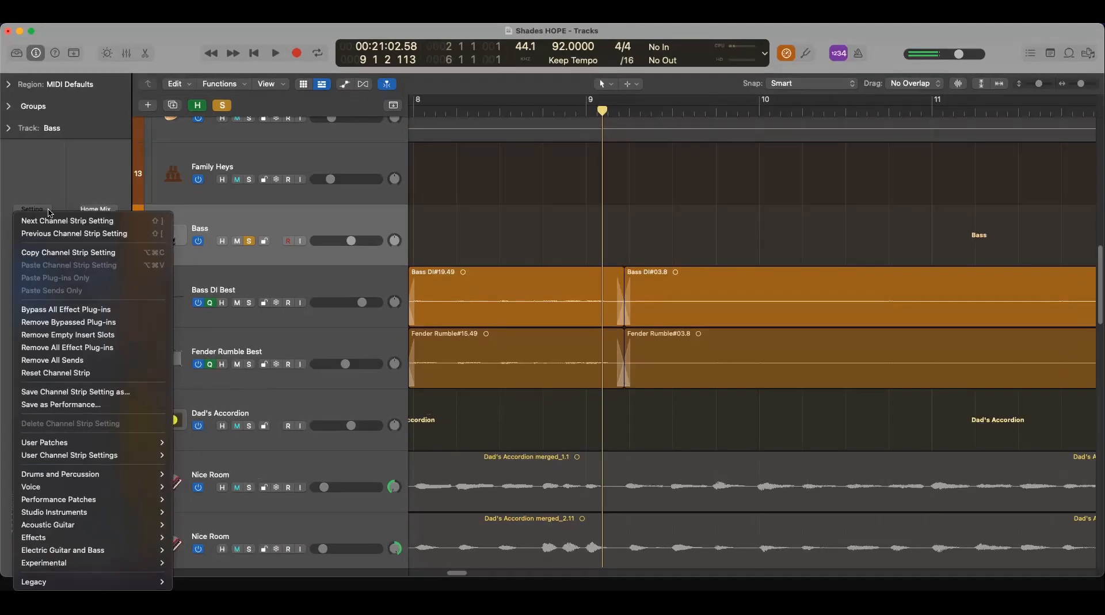
{"action": "left_click", "coordinate": [74, 394]}
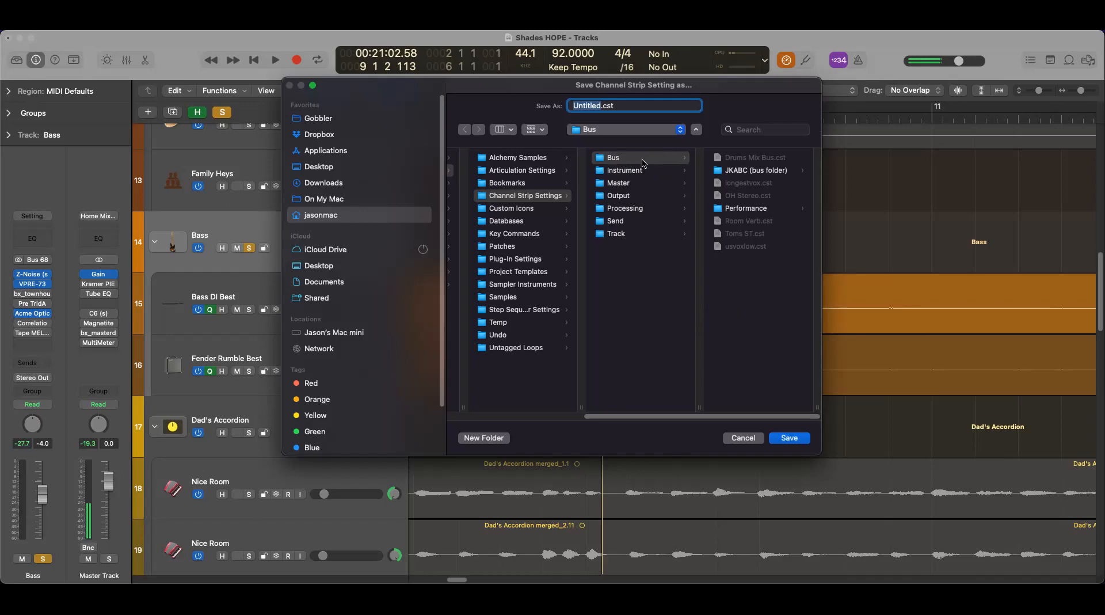
{"action": "left_click_drag", "start_coordinate": [534, 86], "coordinate": [710, 93]}
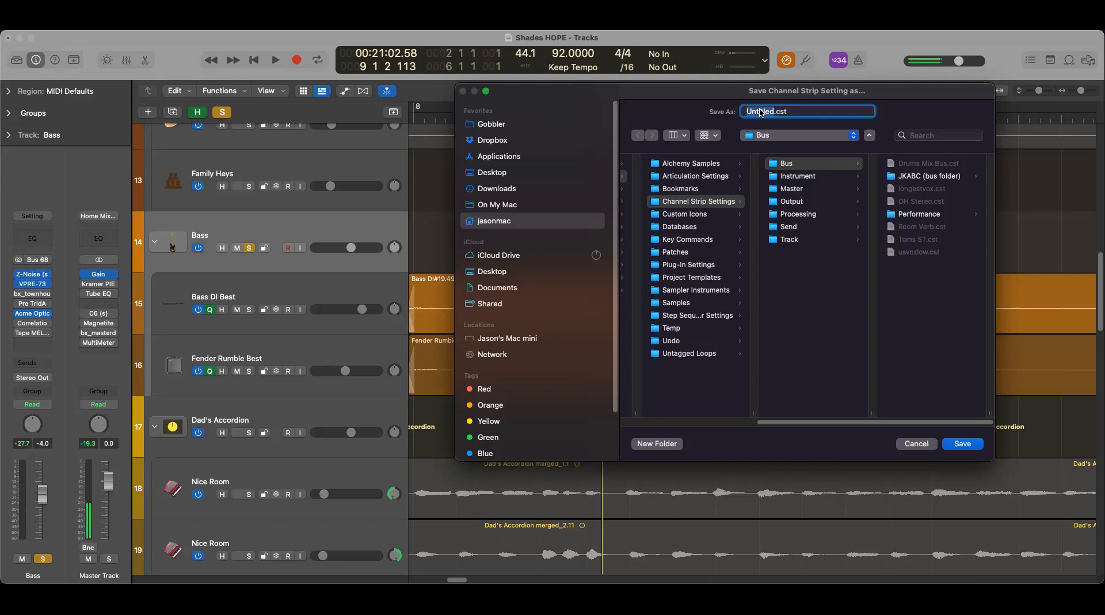
{"action": "type", "text": "demobus"}
{"action": "key", "text": "Return"}
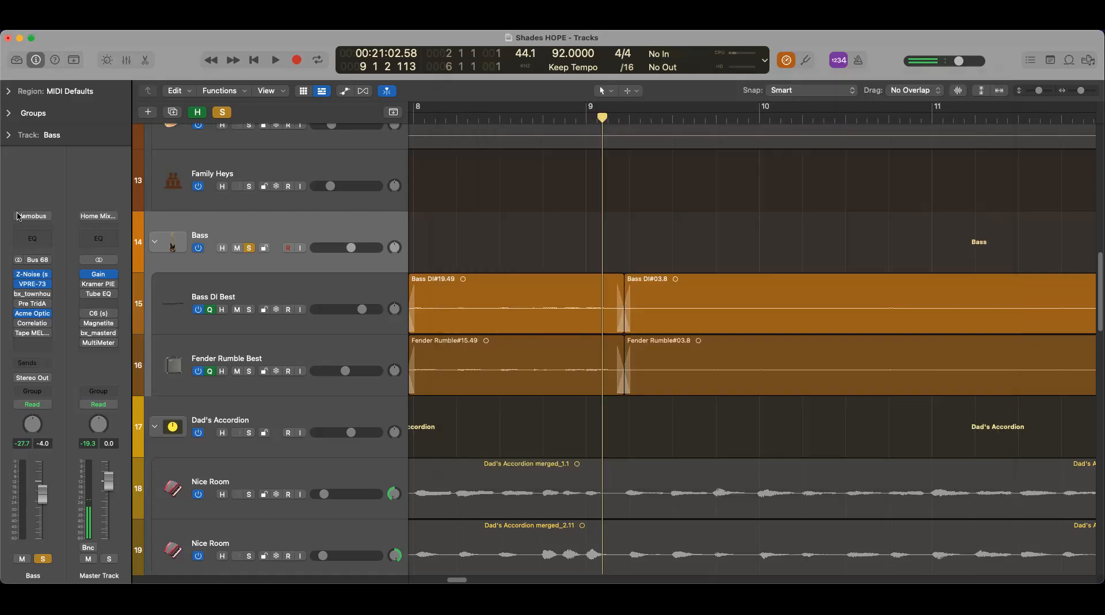
Load the user channel strip setting Toms ST onto the Bass stack.
{"action": "left_click", "coordinate": [49, 218]}
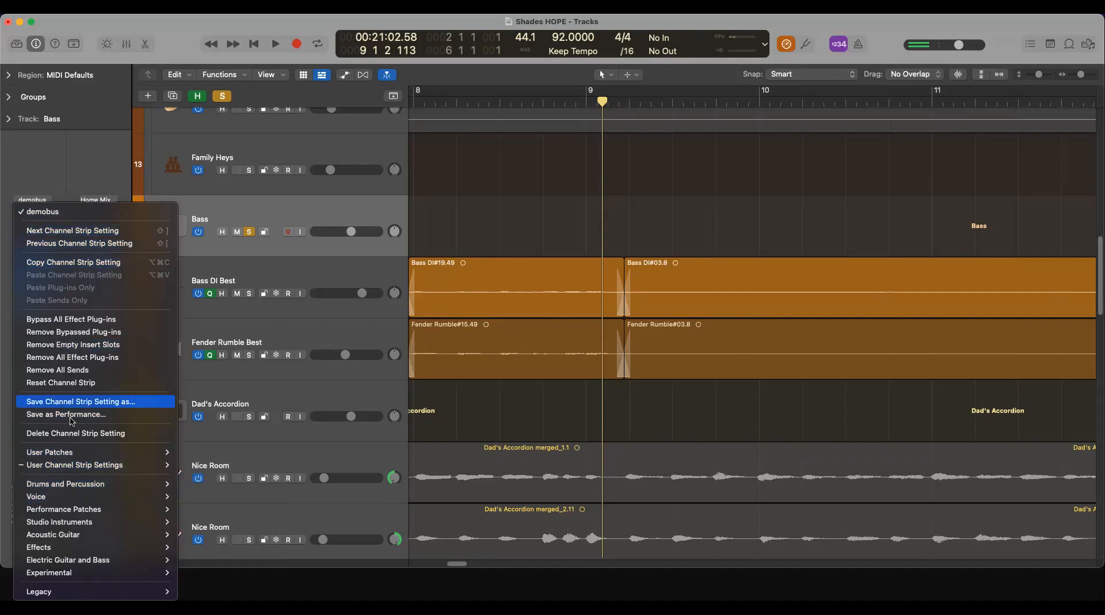
{"action": "mouse_move", "coordinate": [77, 468]}
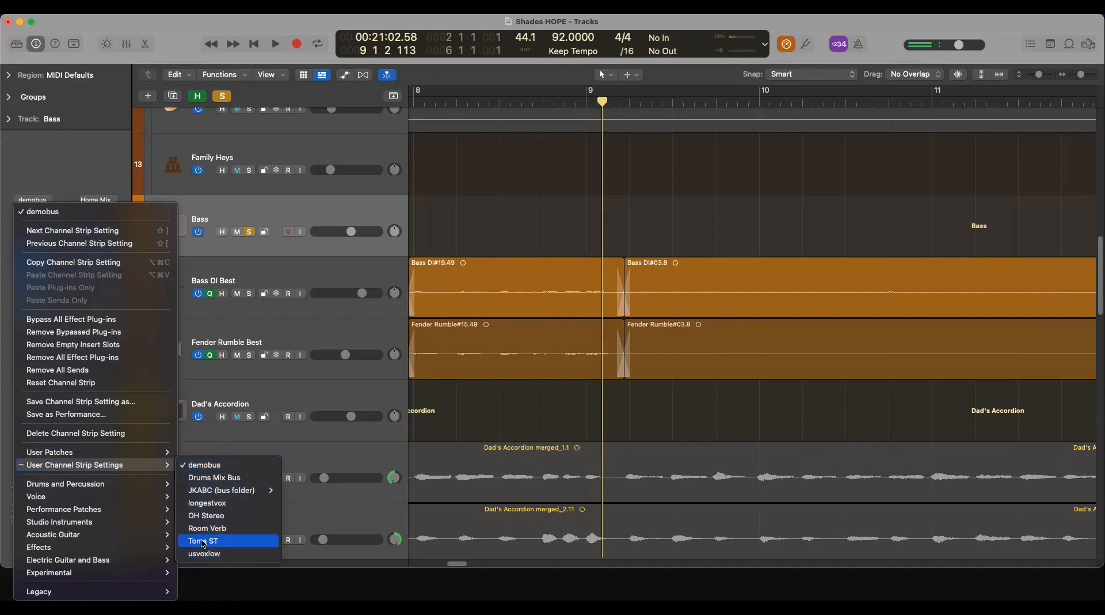
{"action": "left_click", "coordinate": [218, 546]}
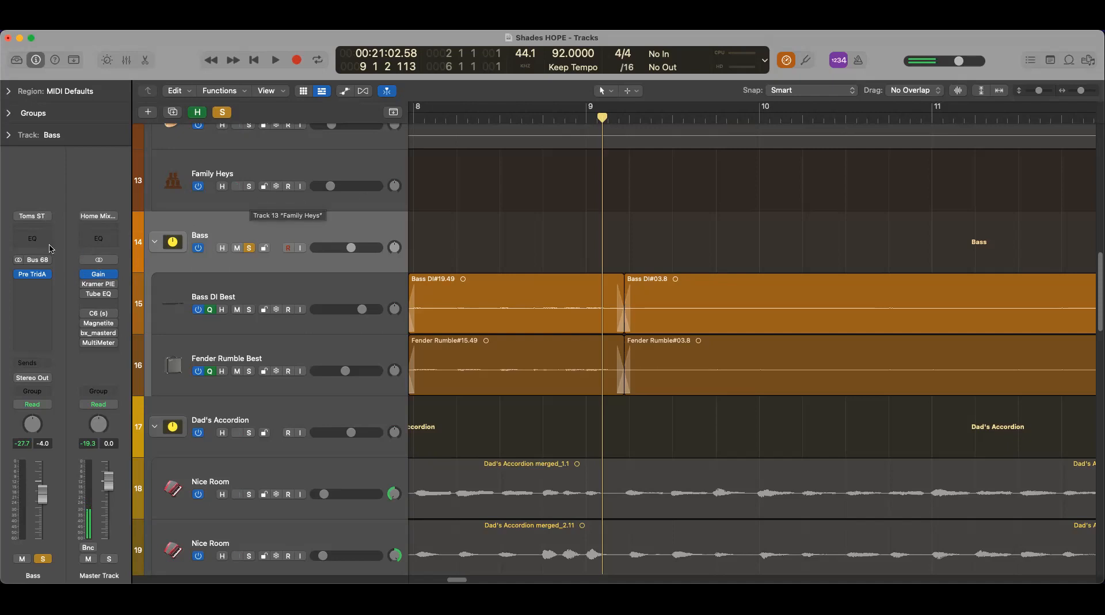
Load the saved user channel strip setting demobus onto the Bass stack.
{"action": "left_click", "coordinate": [48, 217]}
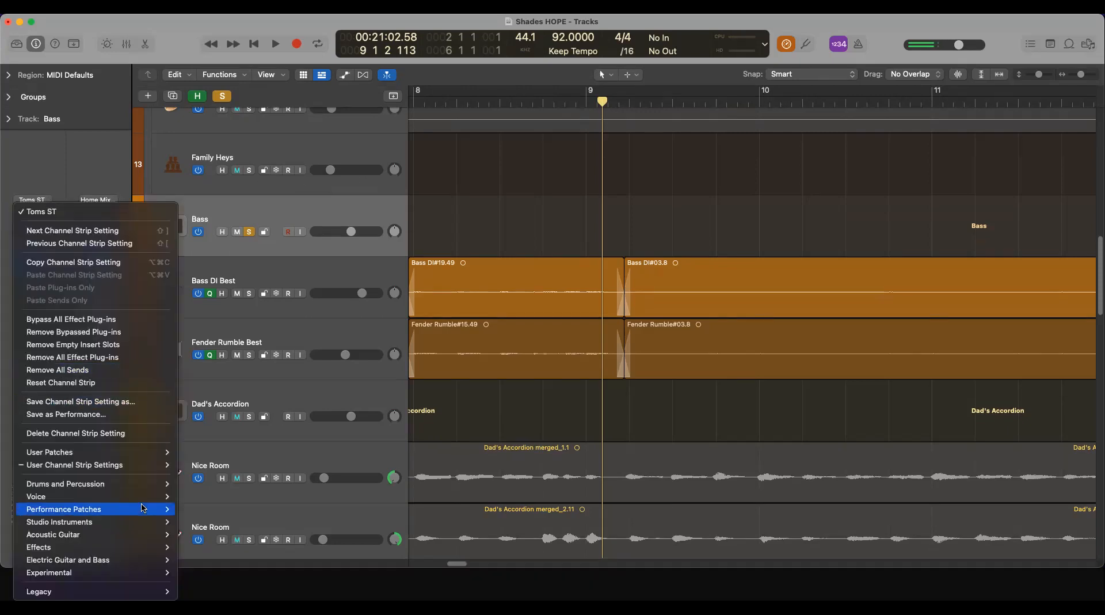
{"action": "mouse_move", "coordinate": [109, 455]}
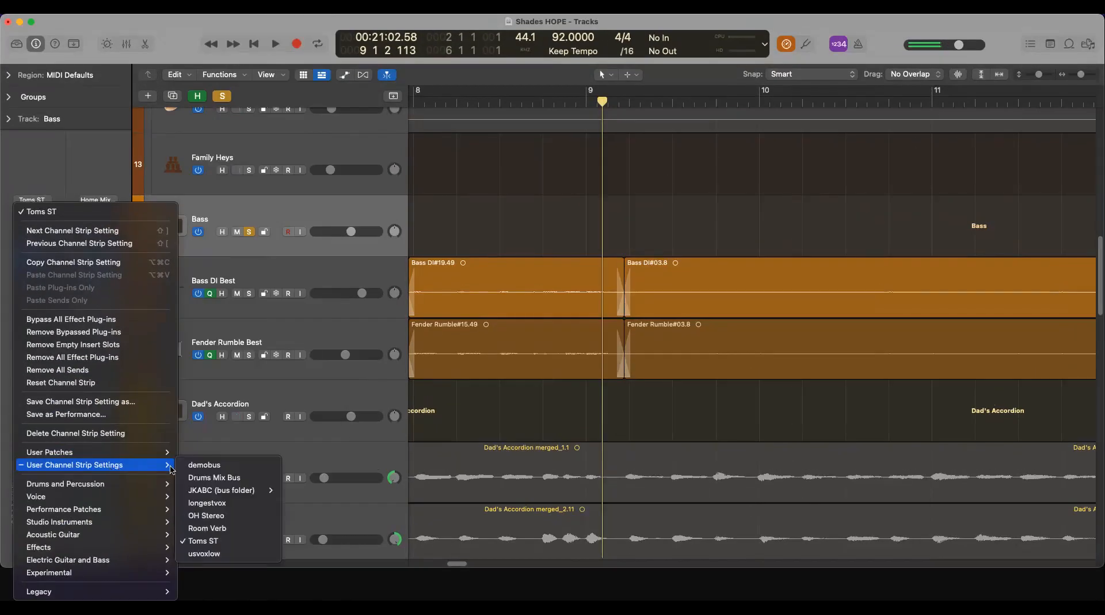
{"action": "left_click", "coordinate": [235, 467]}
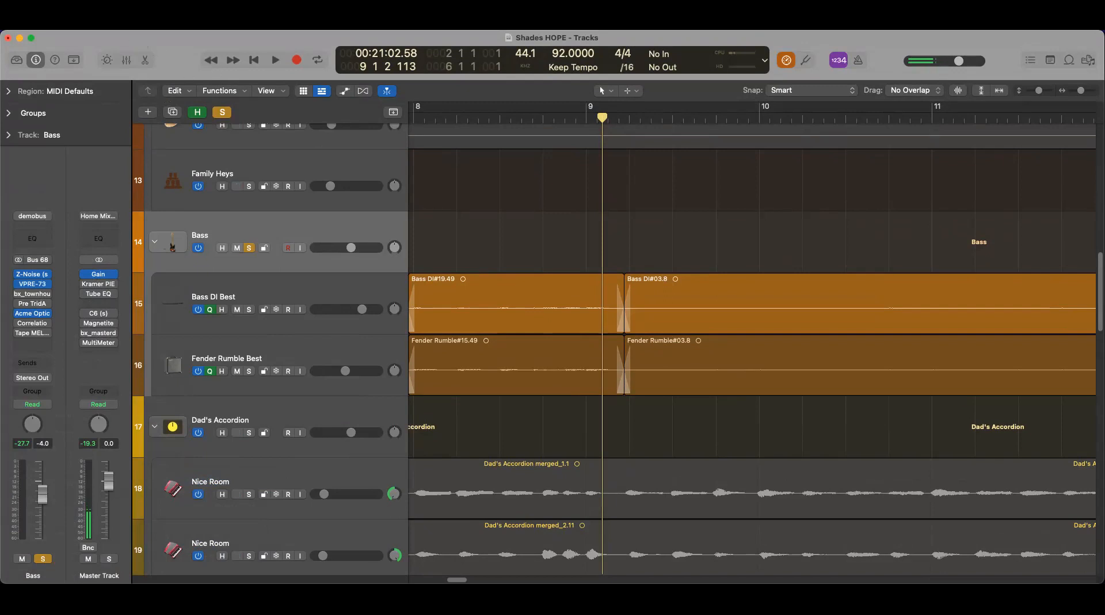
Undo the last two channel strip setting changes on the Bass stack.
{"action": "left_click", "coordinate": [105, 23]}
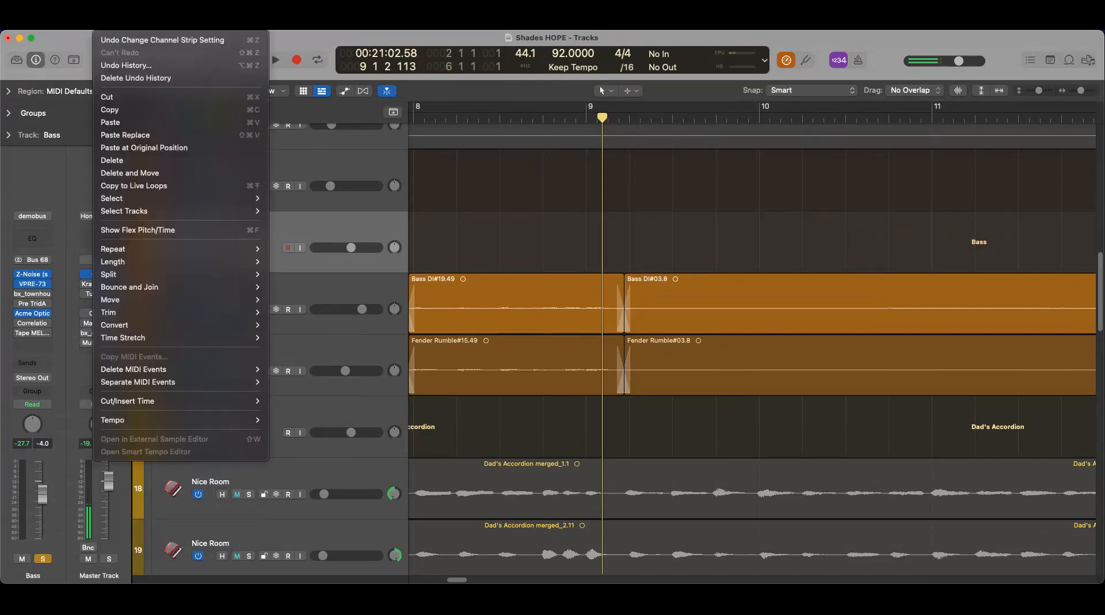
{"action": "left_click", "coordinate": [109, 40]}
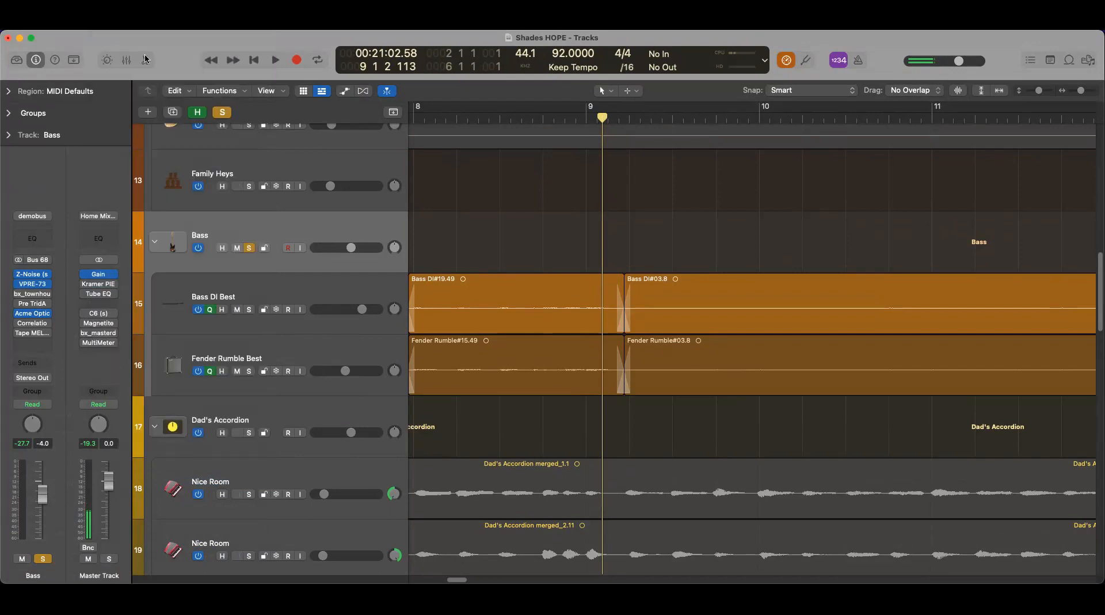
{"action": "left_click", "coordinate": [106, 23]}
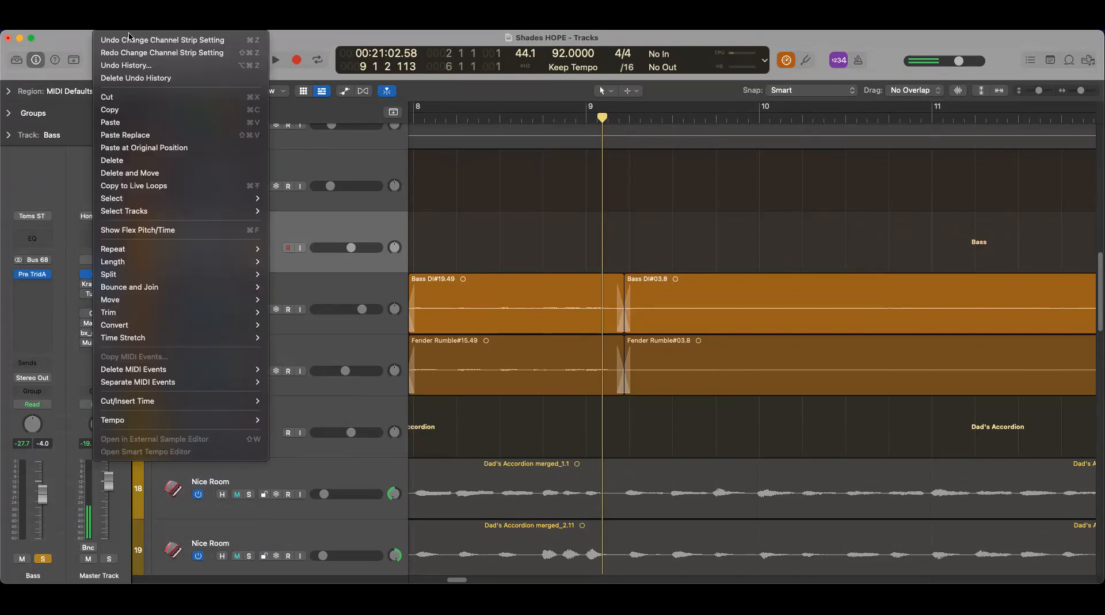
{"action": "left_click", "coordinate": [132, 41]}
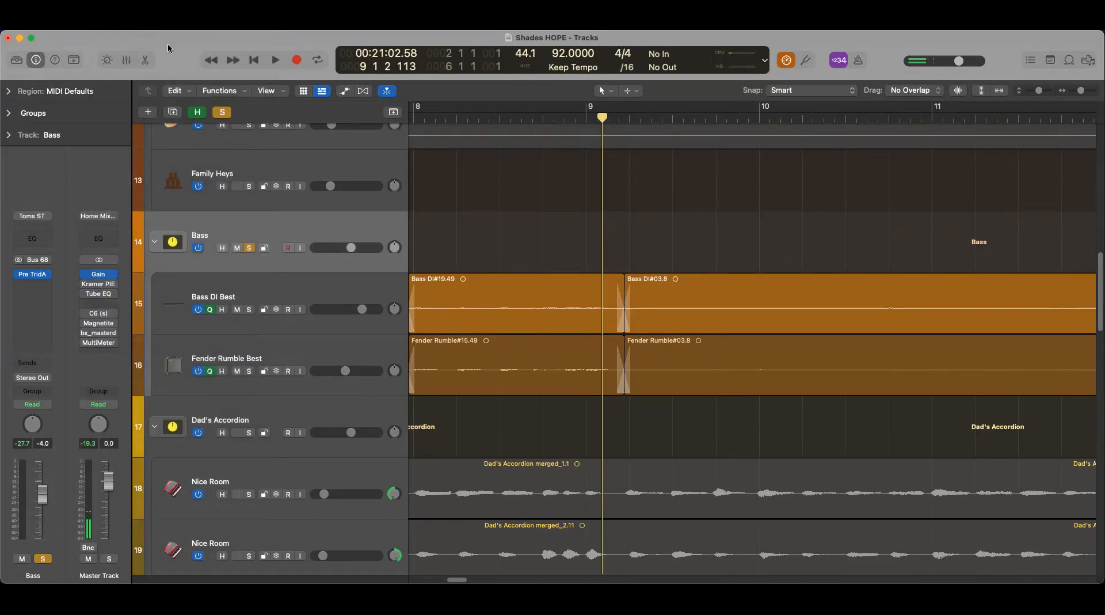
Undo loading the Toms ST channel strip setting on the Bass stack.
{"action": "left_click", "coordinate": [106, 23]}
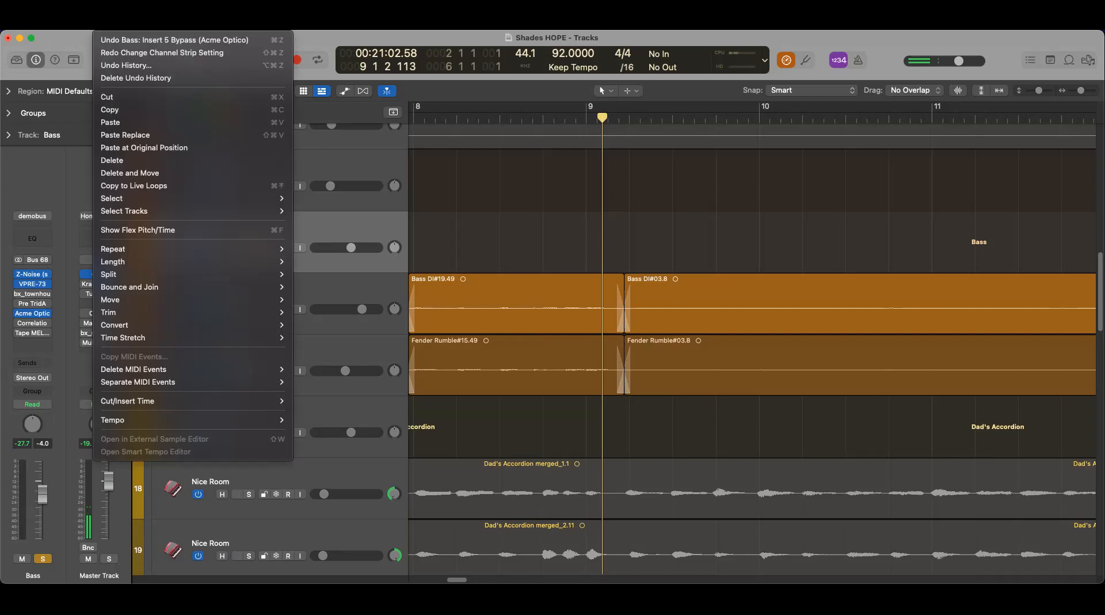
{"action": "left_click", "coordinate": [136, 40]}
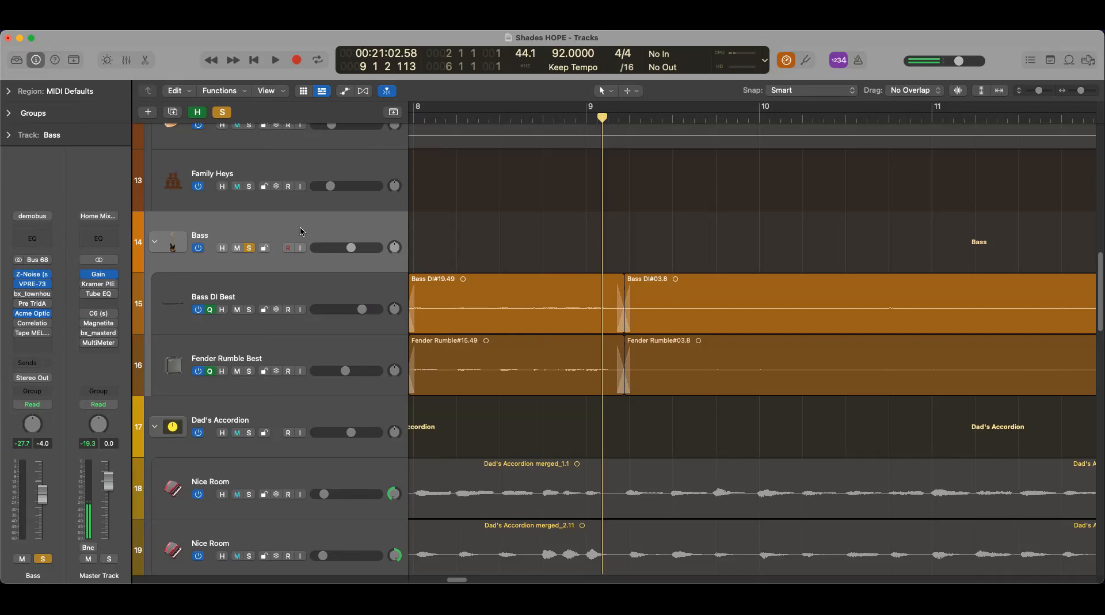
Save the Bass DI Best track's channel strip setting as demotrackbus in the Track folder.
{"action": "left_click", "coordinate": [320, 285]}
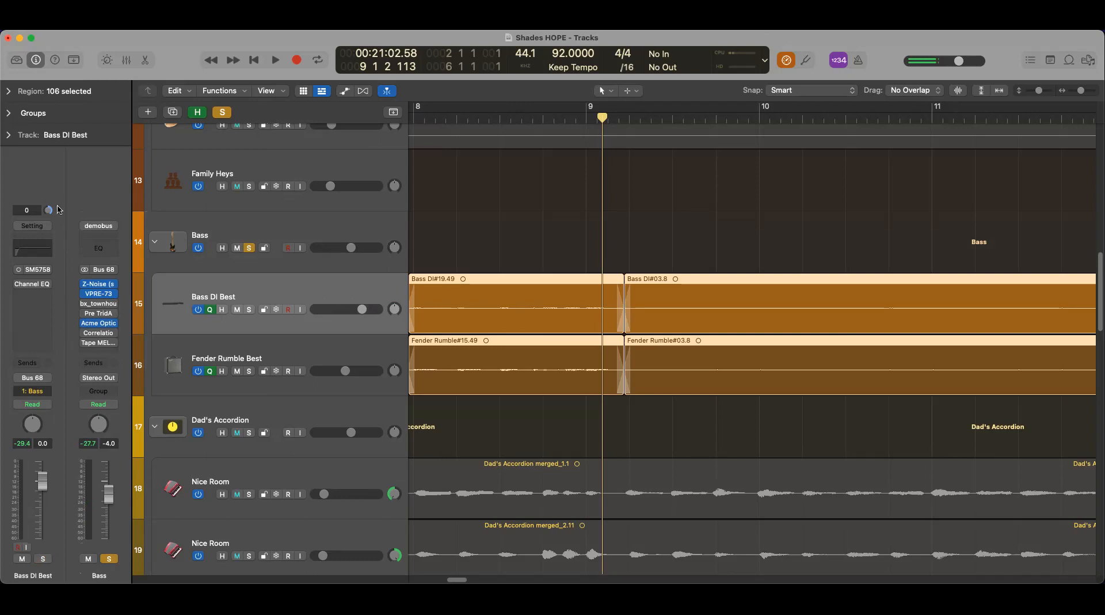
{"action": "left_click", "coordinate": [48, 226]}
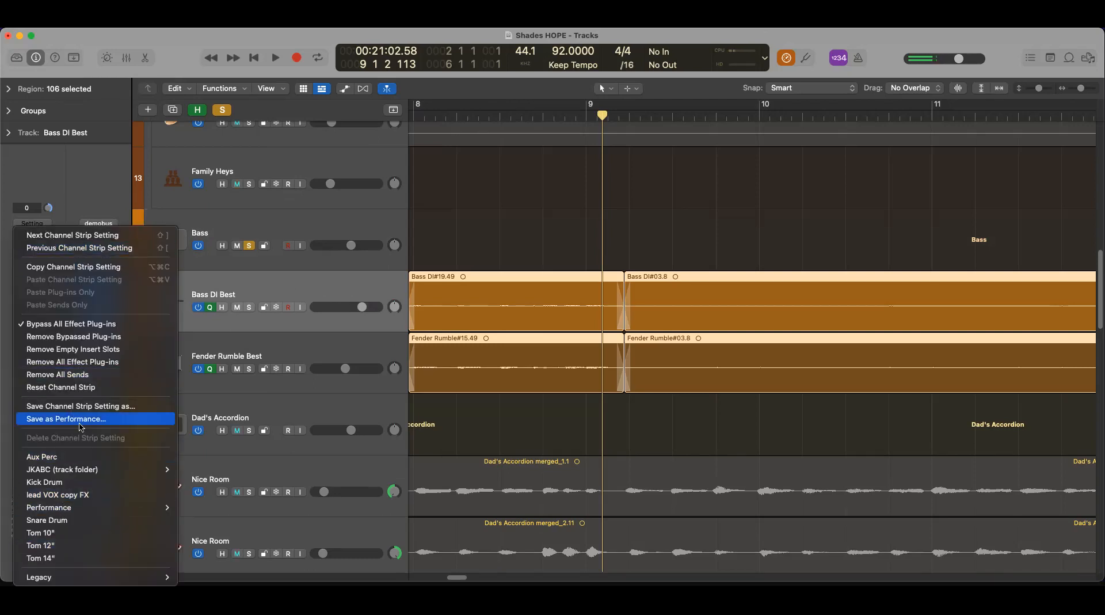
{"action": "left_click", "coordinate": [122, 406]}
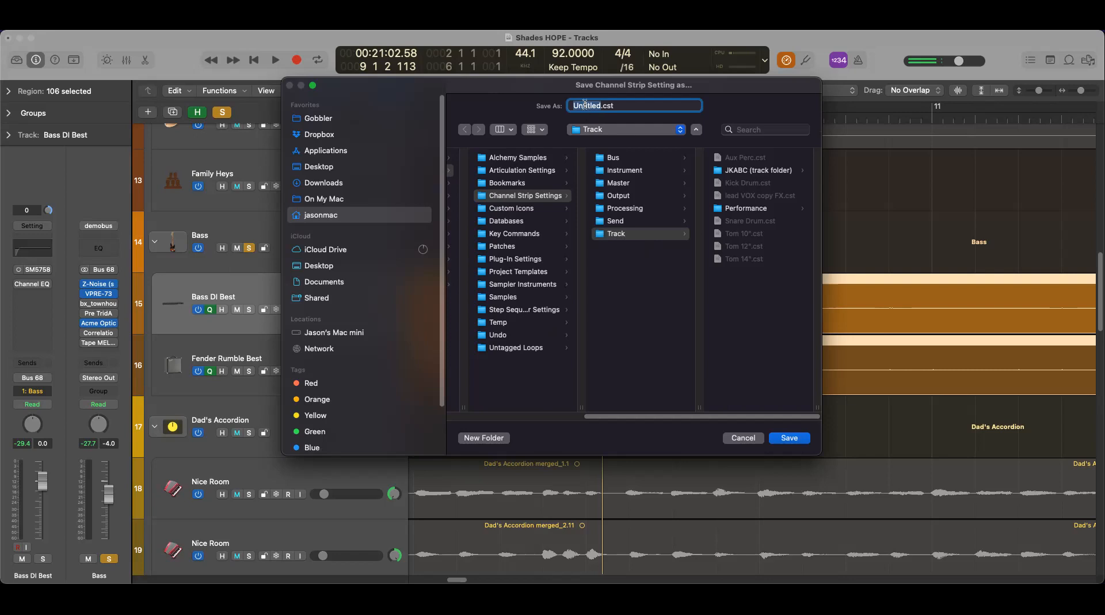
{"action": "type", "text": "edemotrackbys"}
{"action": "key", "text": "BackSpace"}
{"action": "key", "text": "BackSpace"}
{"action": "type", "text": "us"}
{"action": "key", "text": "Return"}
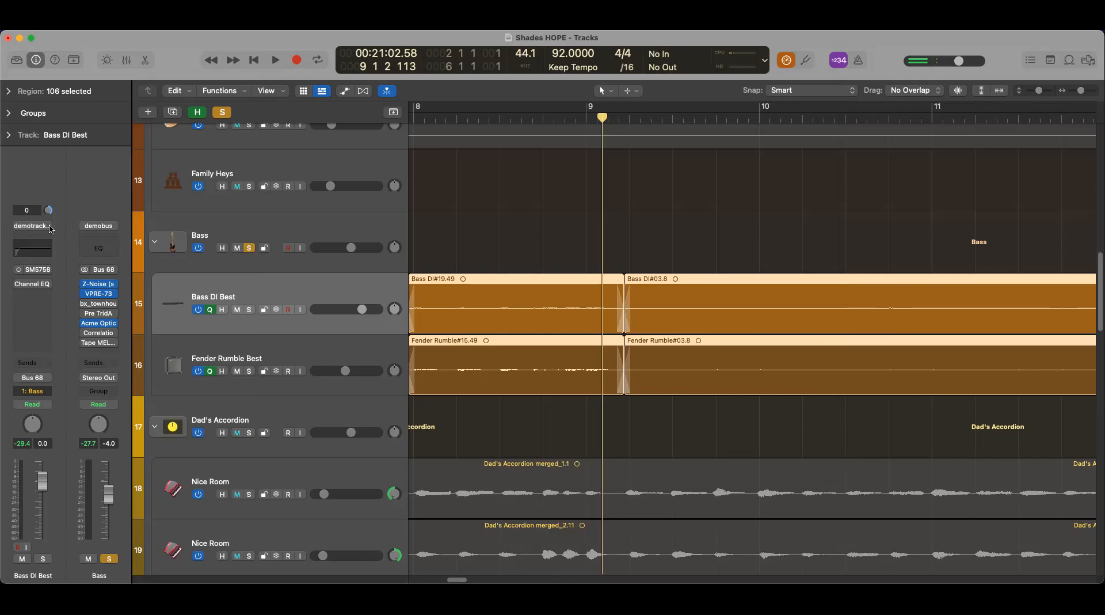
Load the user channel strip setting Tom 12" onto the Bass DI Best track.
{"action": "left_click", "coordinate": [51, 229]}
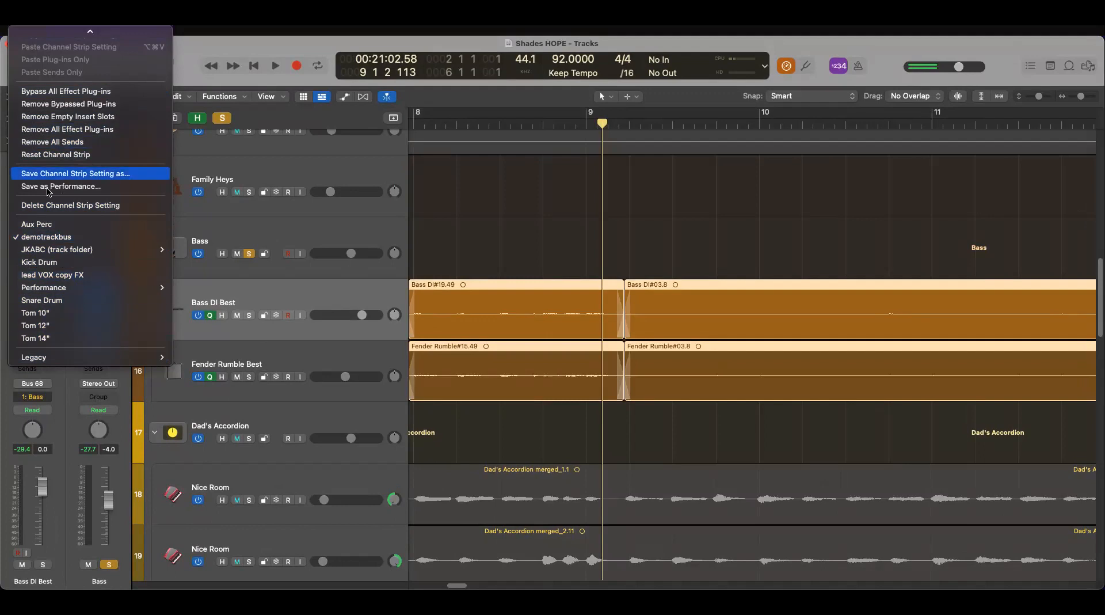
{"action": "mouse_move", "coordinate": [73, 289]}
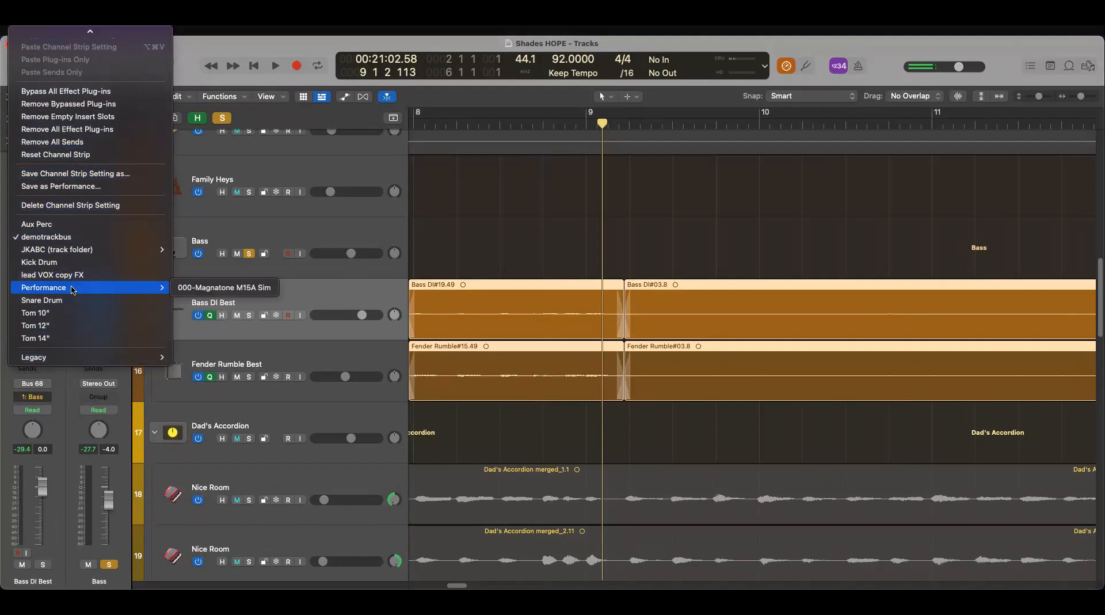
{"action": "left_click", "coordinate": [47, 326]}
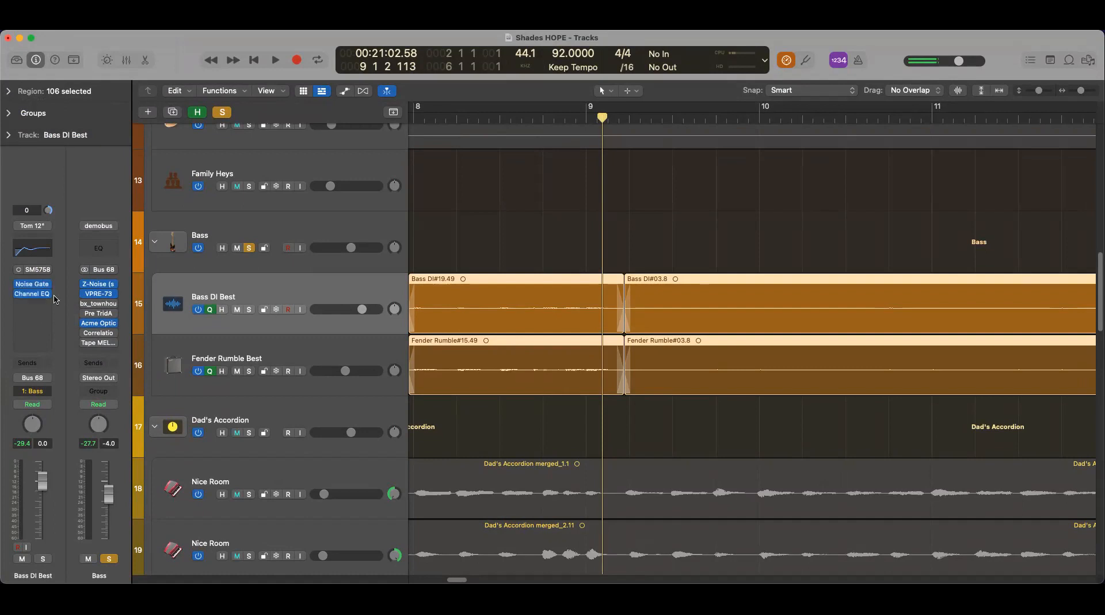
Recall the saved channel strip setting demotrackbus on the Bass DI Best track.
{"action": "left_click", "coordinate": [46, 228]}
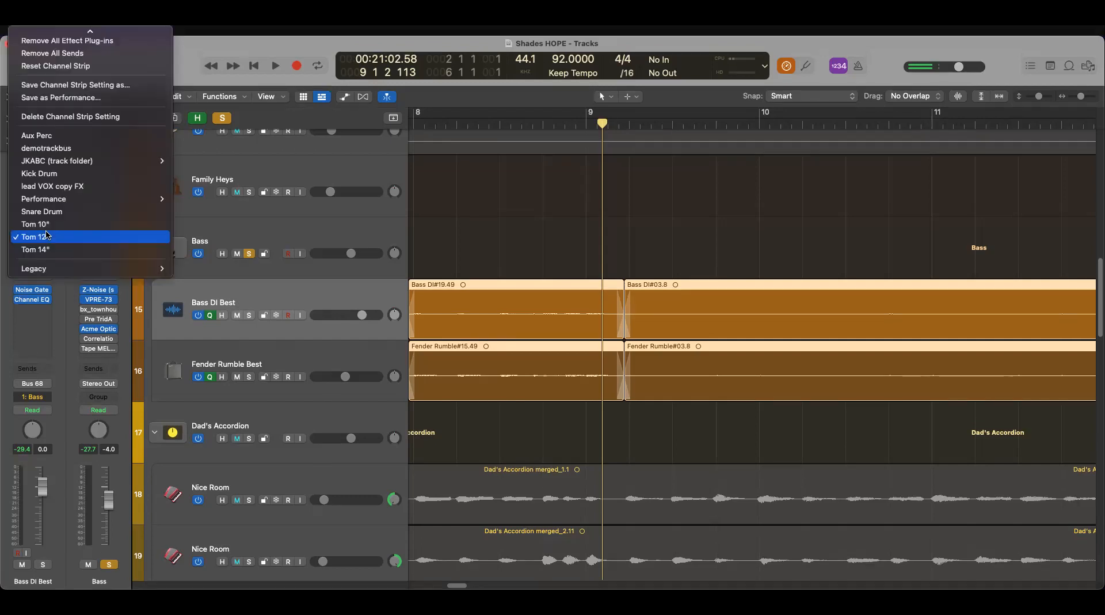
{"action": "left_click", "coordinate": [80, 150]}
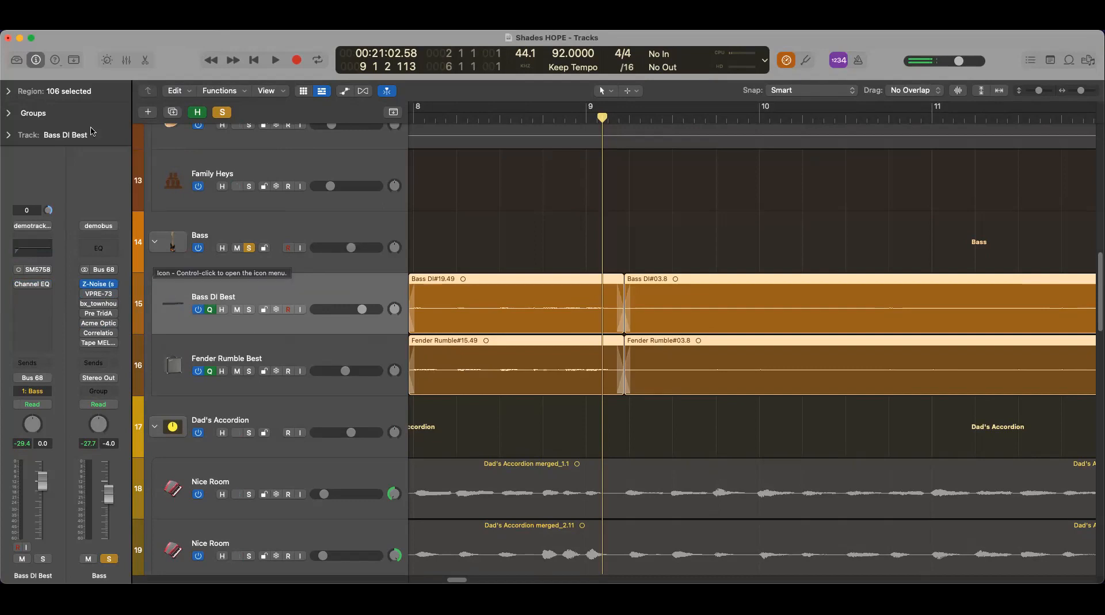
Examine the user and Legacy channel strip settings offered for the Fender Rumble Best track, including the Logic and GarageBand categories, and its plug-in choices.
{"action": "left_click", "coordinate": [309, 343]}
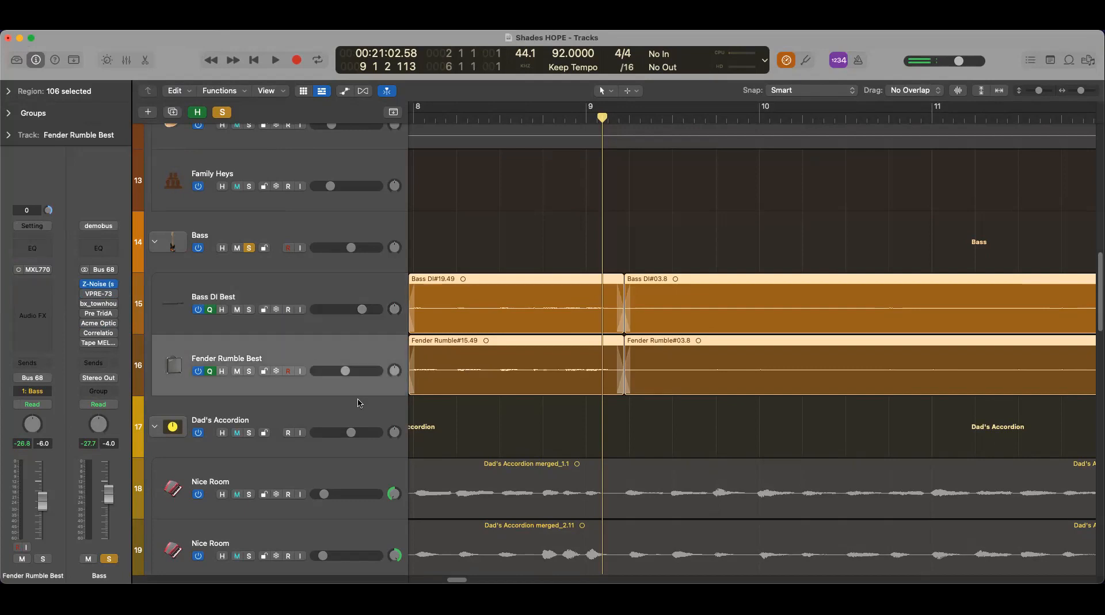
{"action": "left_click", "coordinate": [47, 229]}
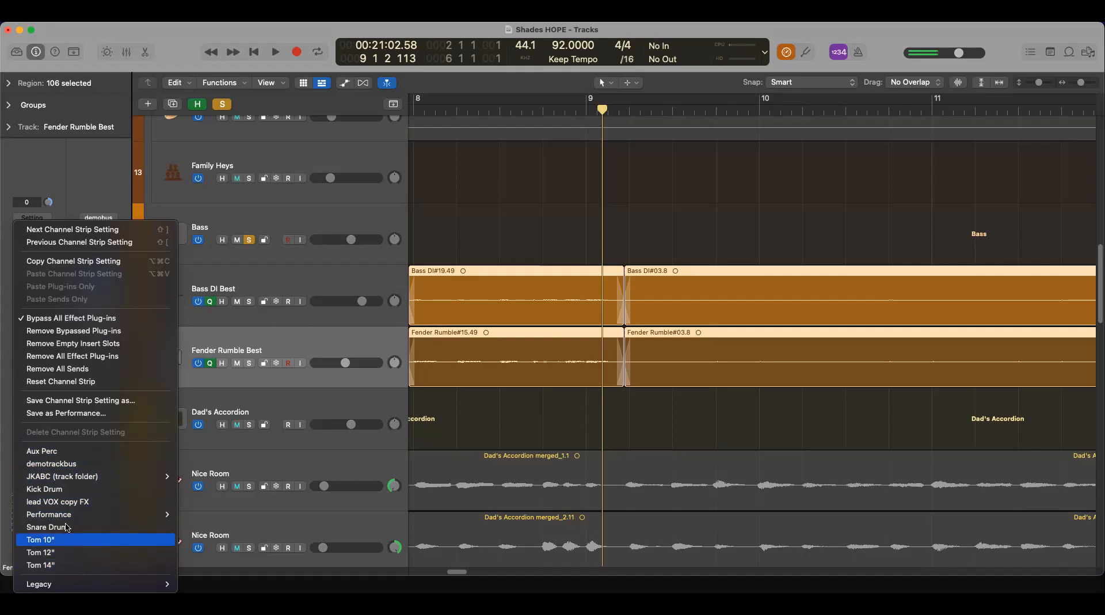
{"action": "mouse_move", "coordinate": [66, 519]}
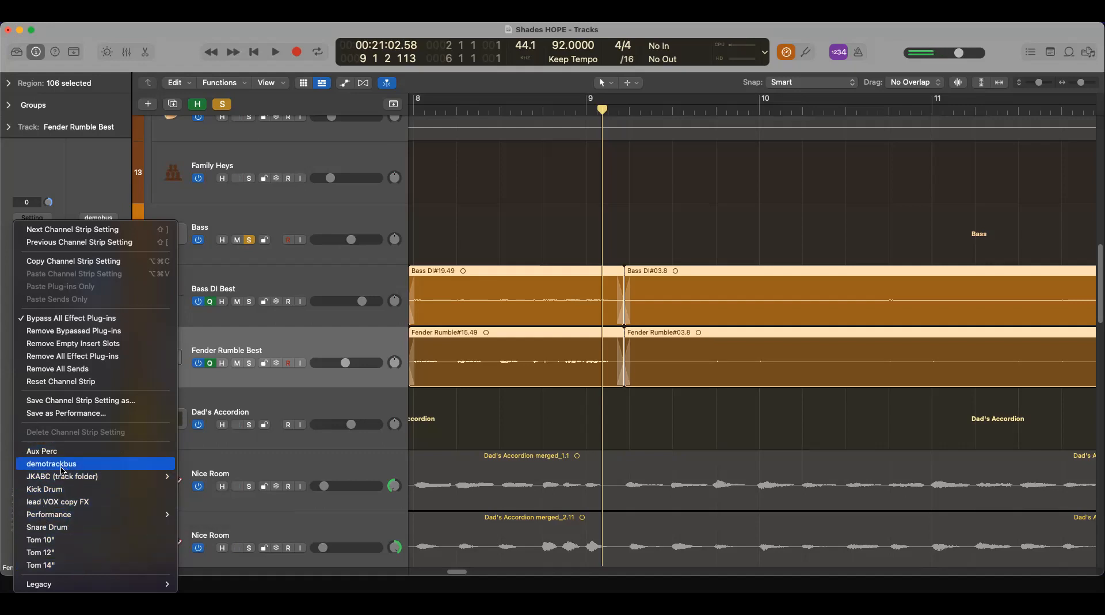
{"action": "mouse_move", "coordinate": [64, 476]}
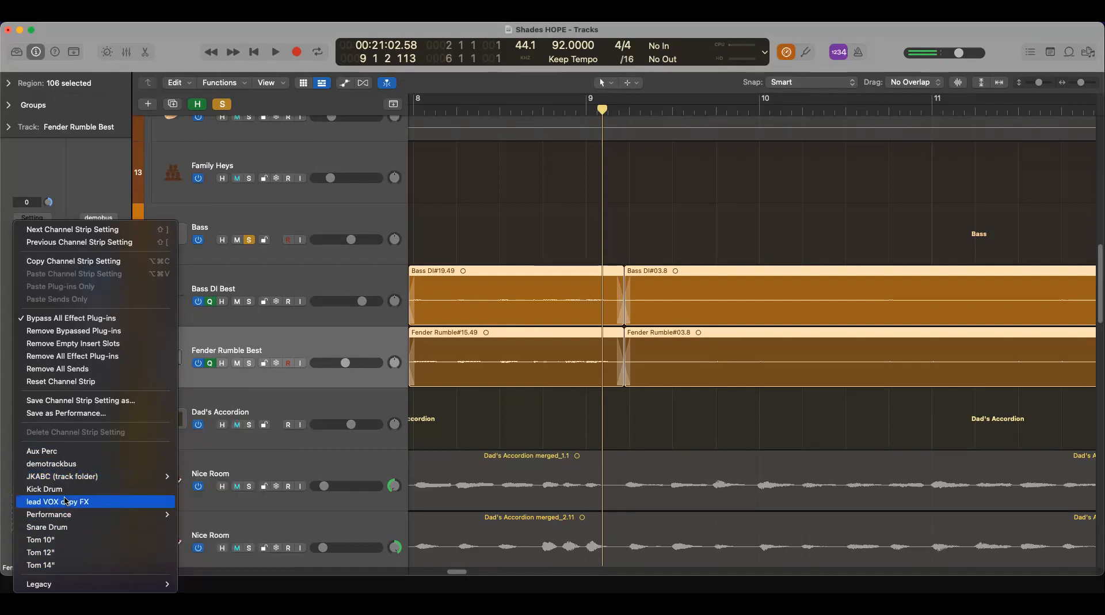
{"action": "mouse_move", "coordinate": [74, 498]}
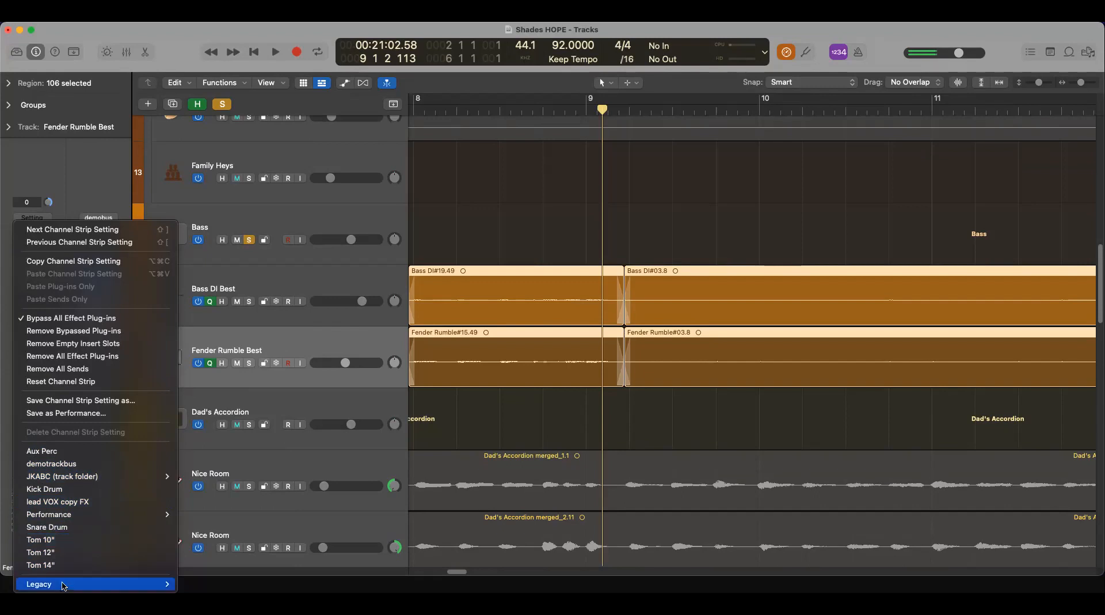
{"action": "mouse_move", "coordinate": [63, 584]}
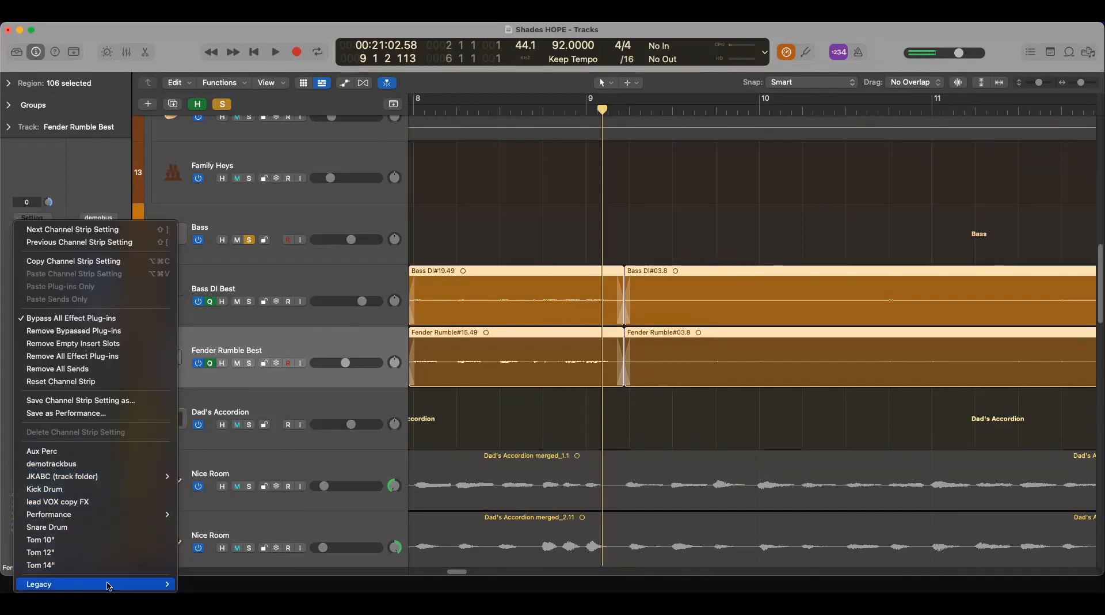
{"action": "mouse_move", "coordinate": [107, 583]}
{"action": "mouse_move", "coordinate": [212, 562]}
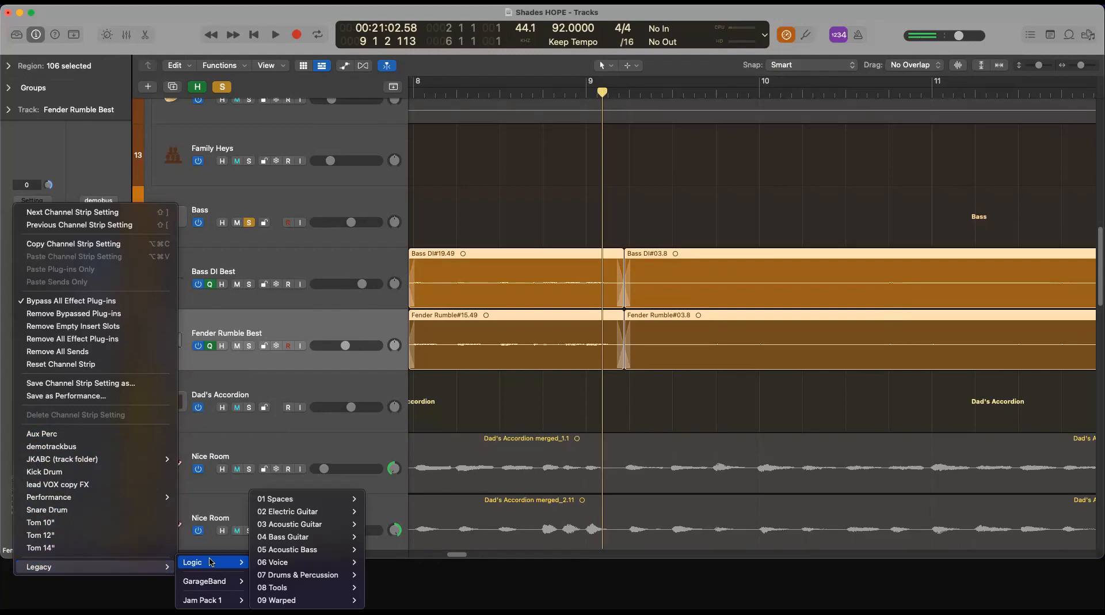
{"action": "mouse_move", "coordinate": [210, 582]}
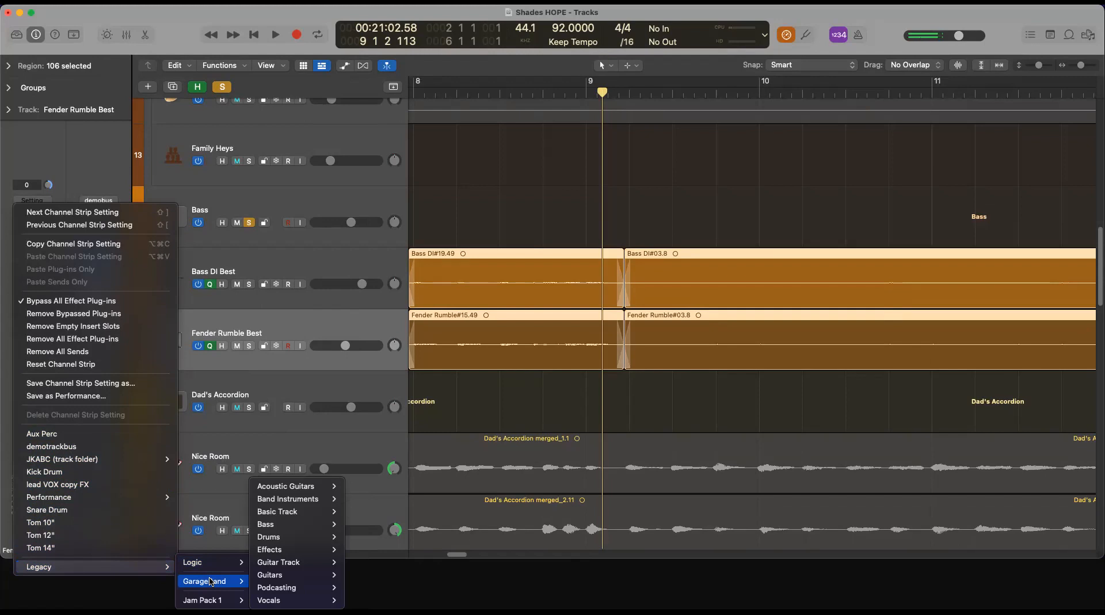
{"action": "left_click", "coordinate": [343, 322]}
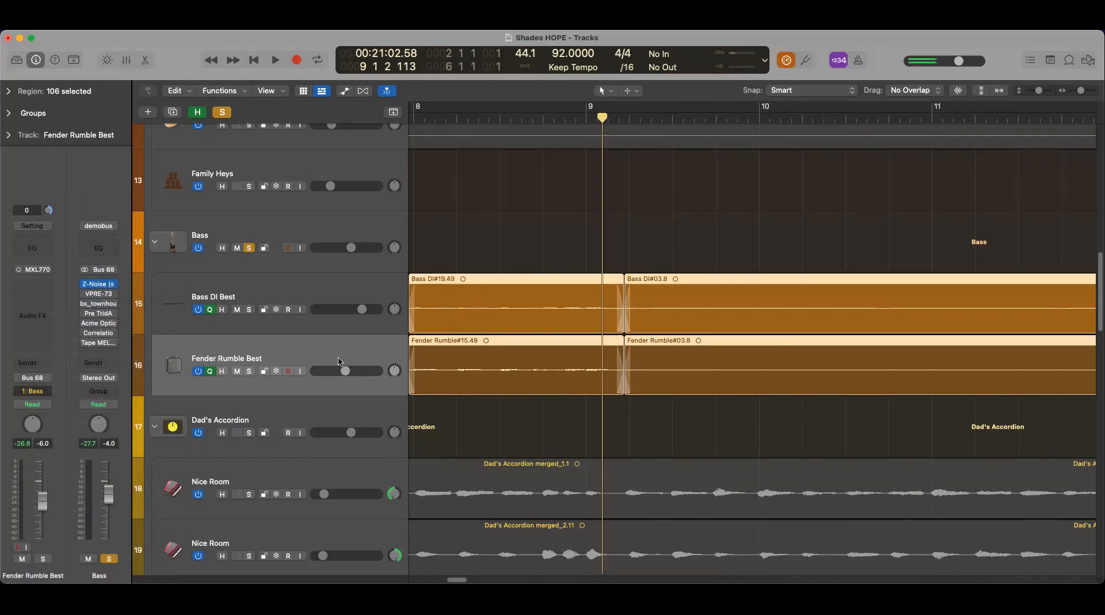
{"action": "left_click", "coordinate": [49, 284]}
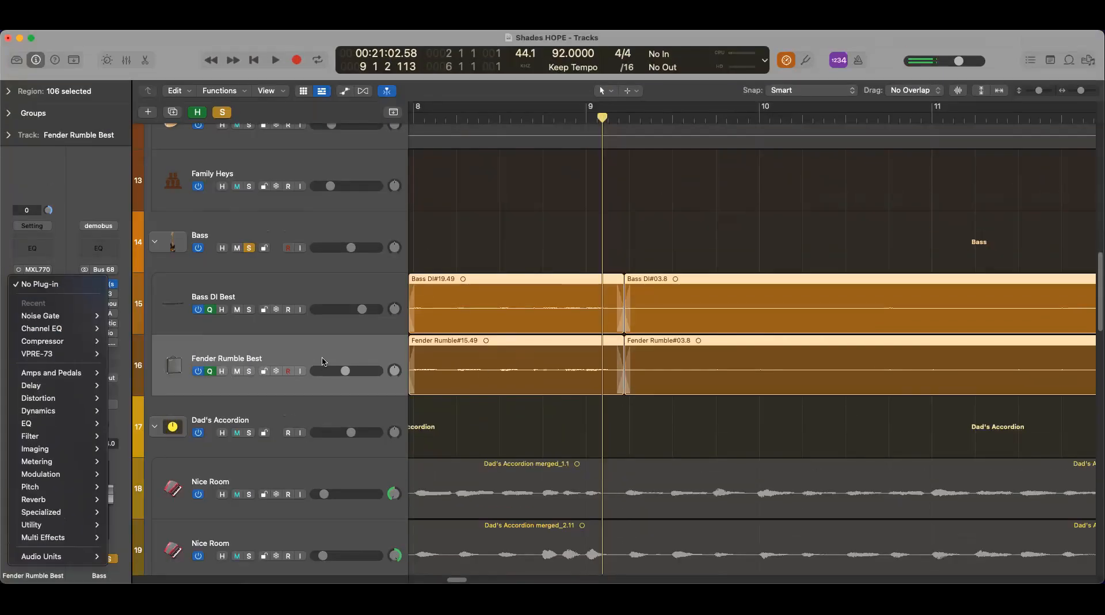
{"action": "left_click", "coordinate": [324, 360]}
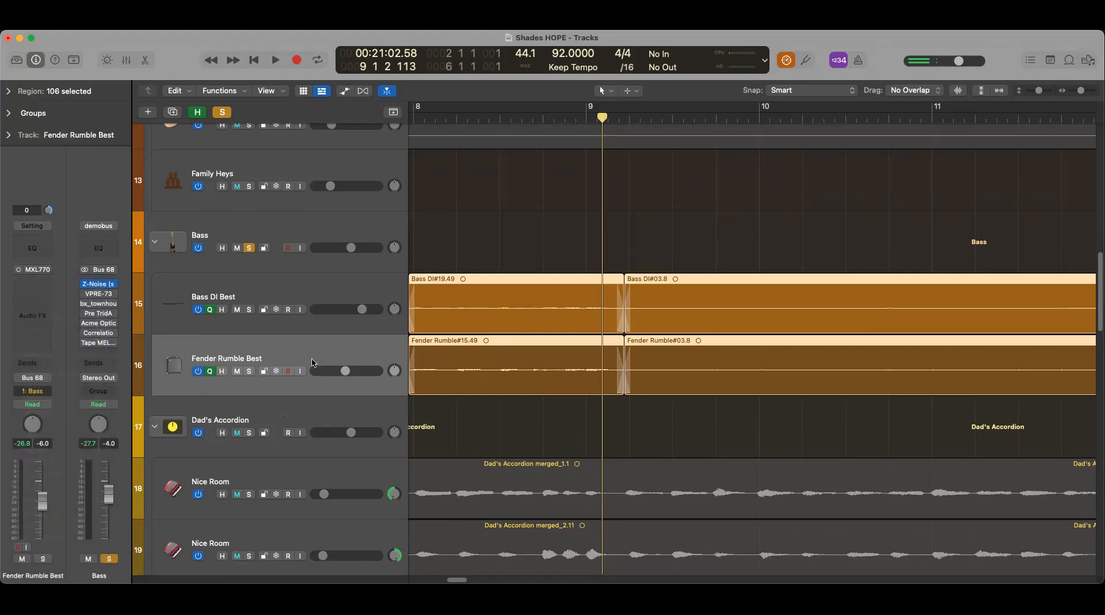
Load the Wah Filter channel strip setting from Legacy, Logic, 04 Bass Guitar onto the Fender Rumble Best track.
{"action": "left_click", "coordinate": [44, 228]}
{"action": "mouse_move", "coordinate": [162, 592]}
{"action": "mouse_move", "coordinate": [236, 590]}
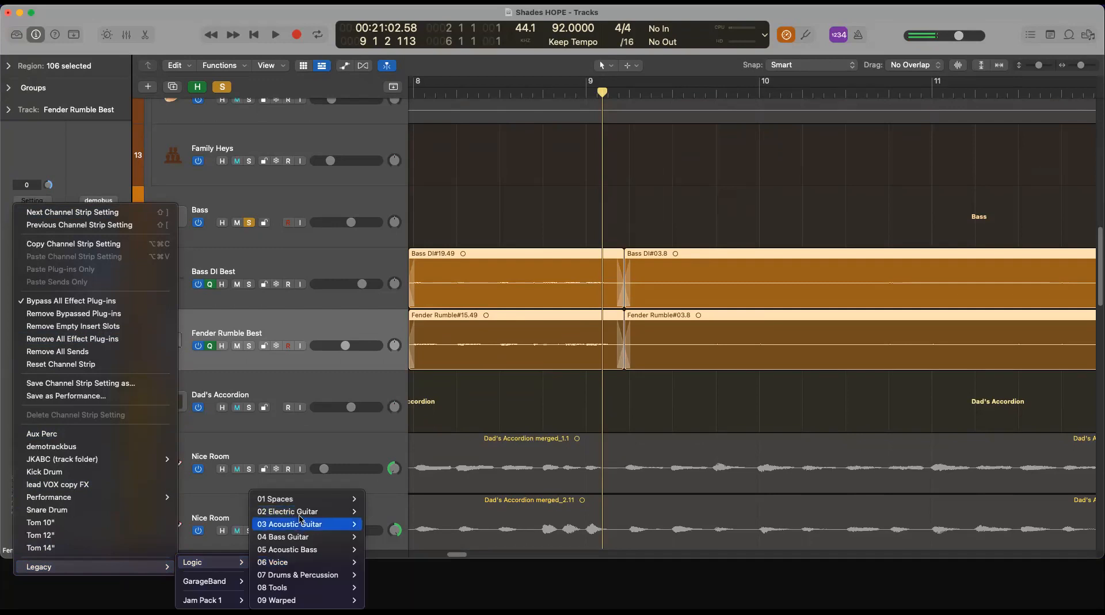
{"action": "mouse_move", "coordinate": [300, 541]}
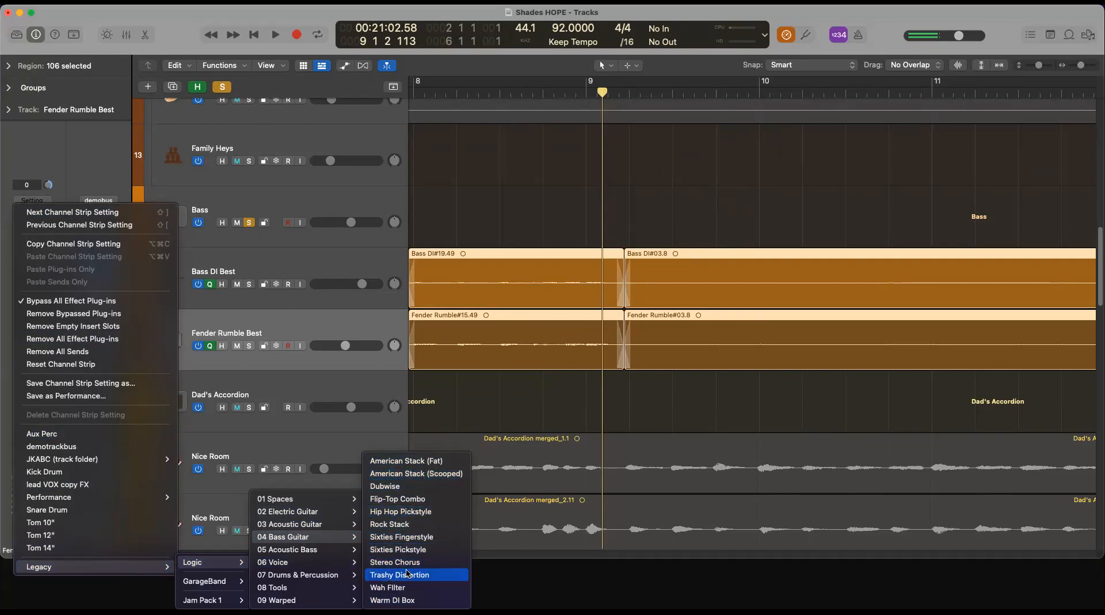
{"action": "left_click", "coordinate": [394, 587]}
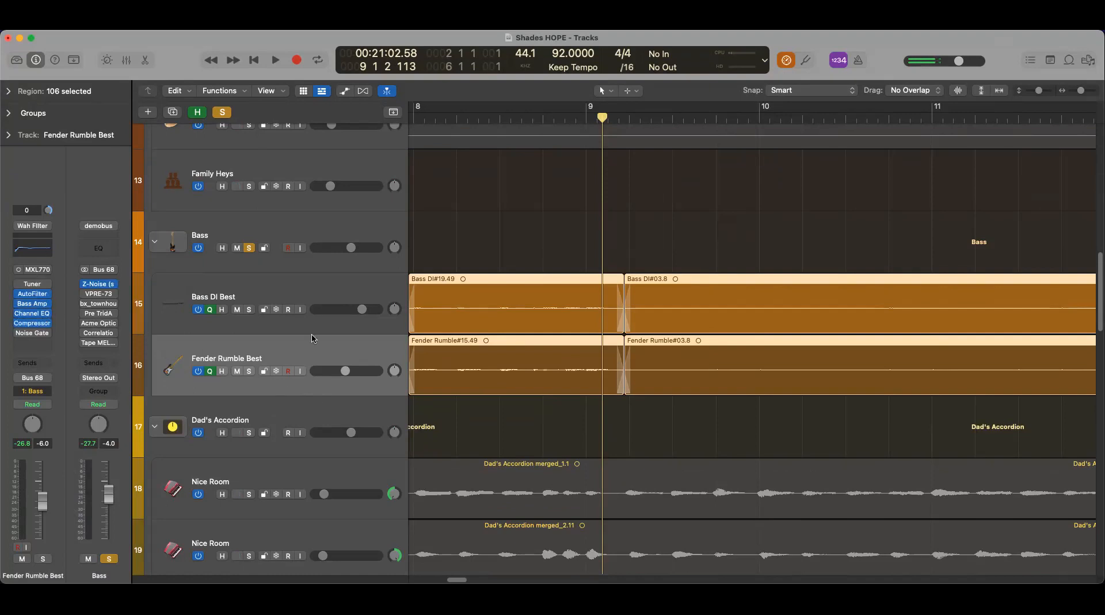
Solo the Fender Rumble Best track instead of the Bass stack and play back a few bars to audition it.
{"action": "left_click", "coordinate": [249, 372]}
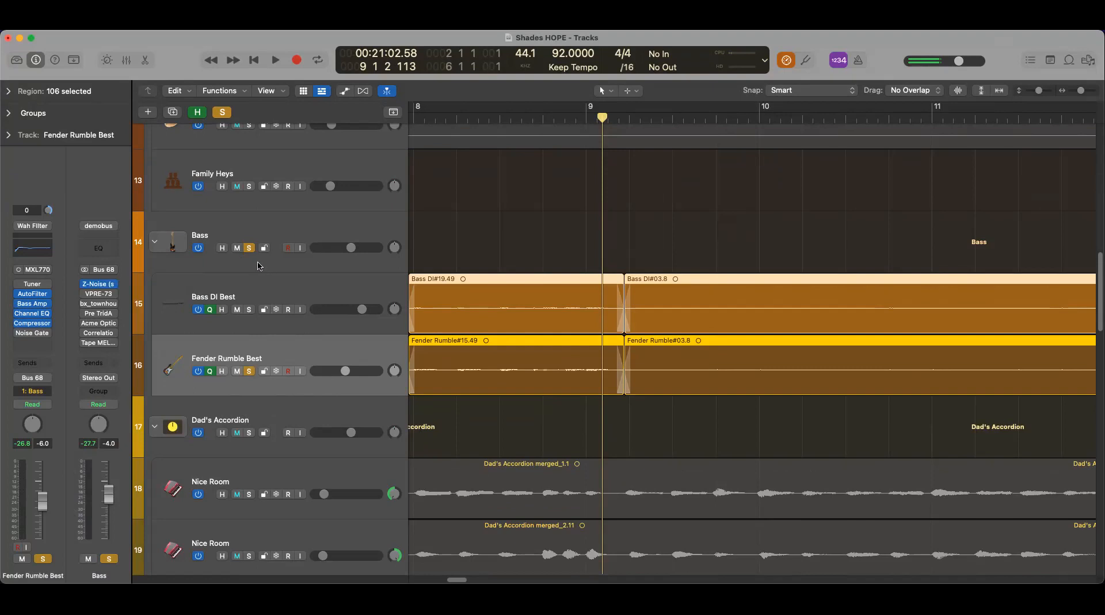
{"action": "left_click", "coordinate": [249, 248]}
{"action": "key", "text": "space"}
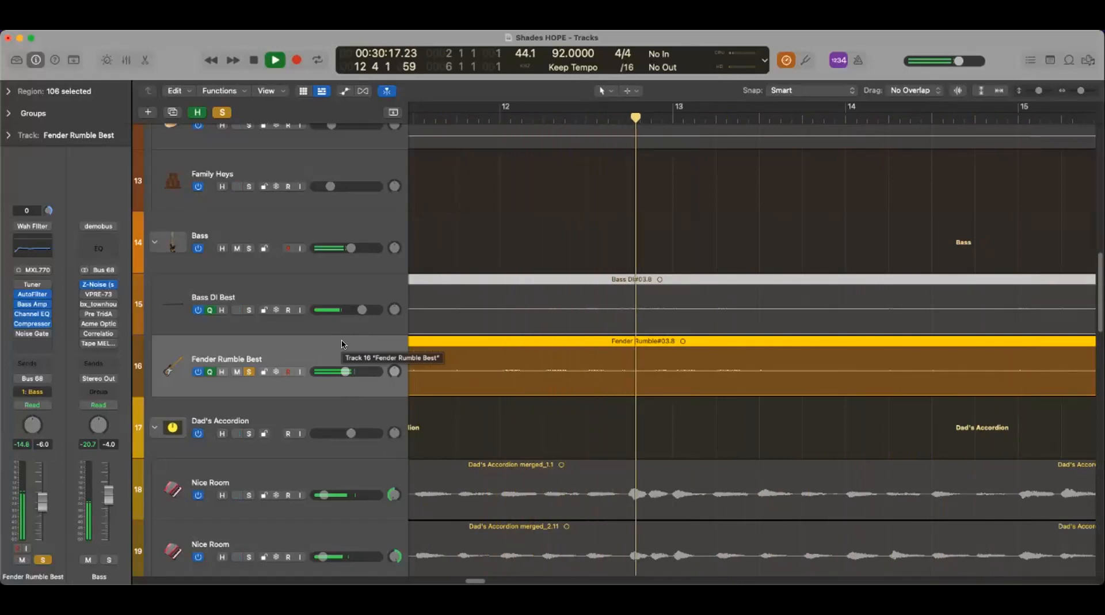
{"action": "key", "text": "space"}
Switch the Fender Rumble Best track to the previous channel strip setting, Trashy Distortion, and check its place in the 04 Bass Guitar list.
{"action": "left_click", "coordinate": [46, 228]}
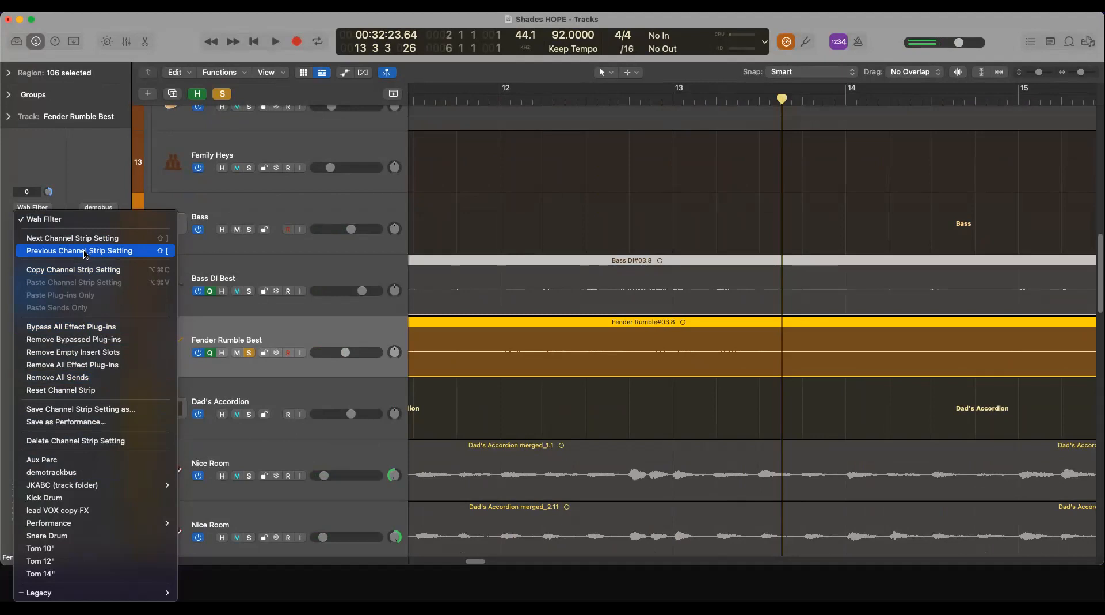
{"action": "left_click", "coordinate": [85, 251]}
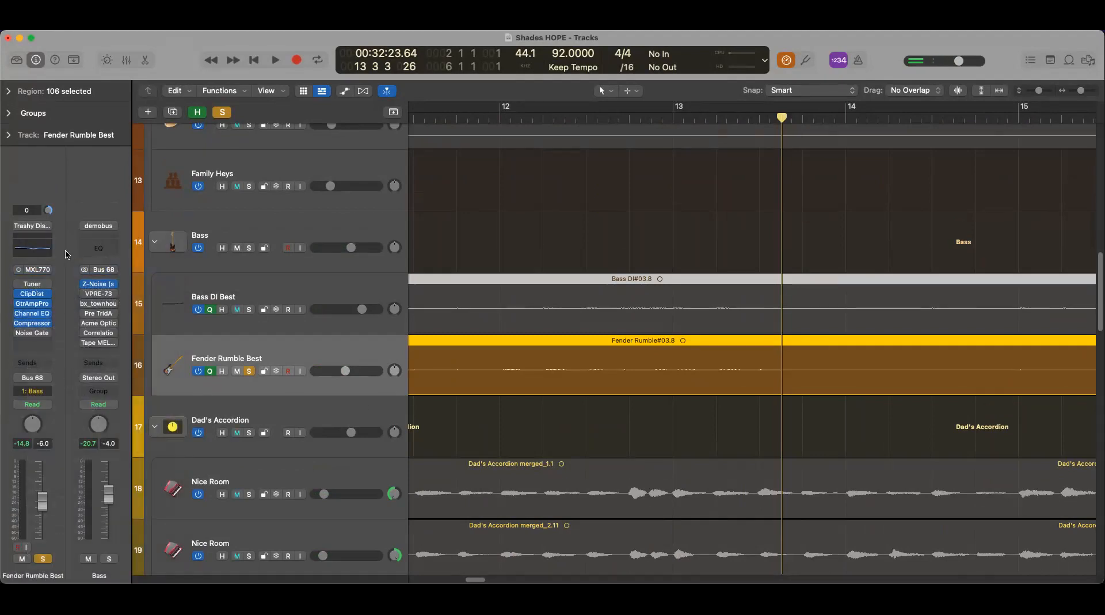
{"action": "left_click", "coordinate": [51, 228]}
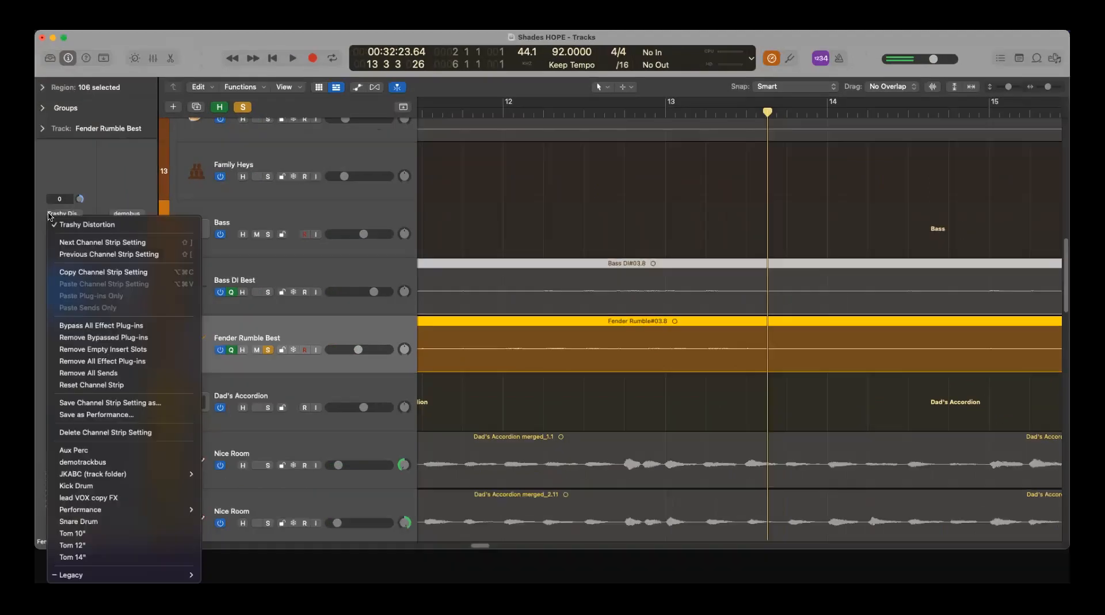
{"action": "mouse_move", "coordinate": [114, 611]}
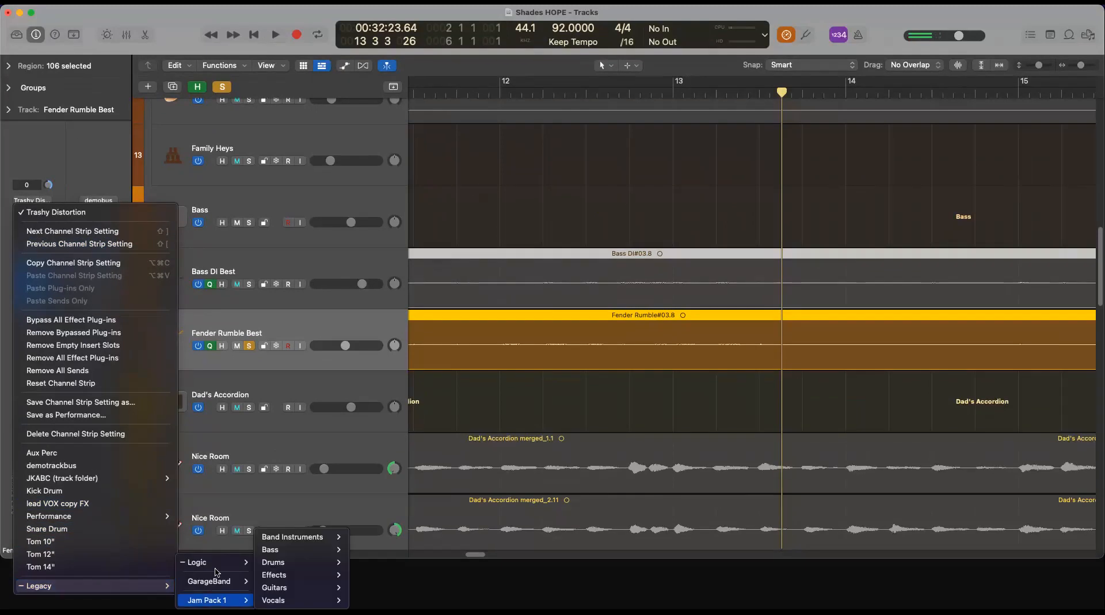
{"action": "mouse_move", "coordinate": [213, 555]}
{"action": "mouse_move", "coordinate": [311, 536]}
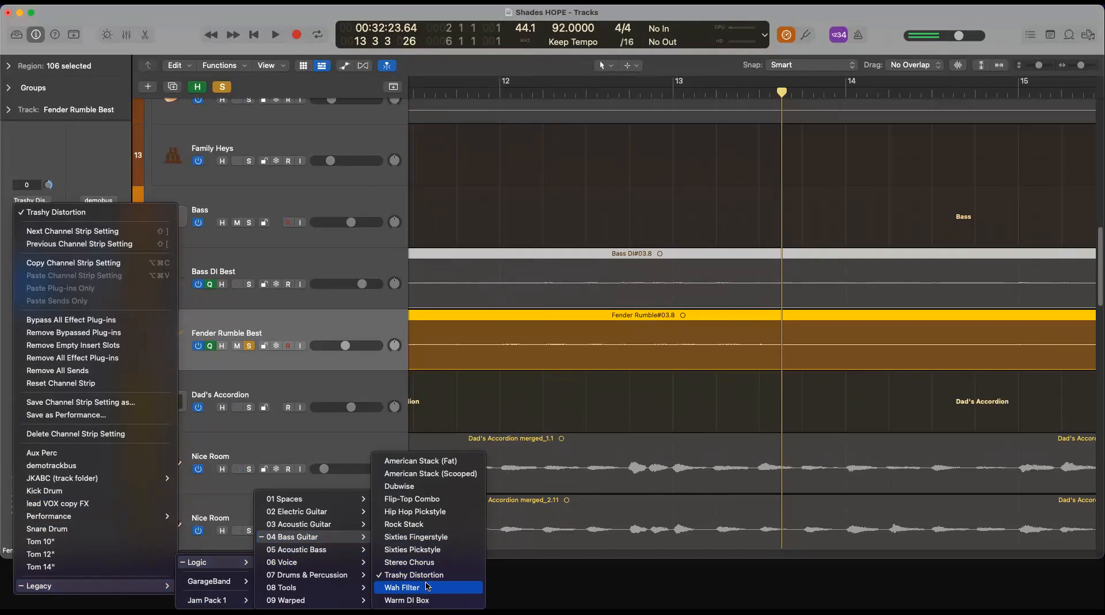
{"action": "left_click", "coordinate": [176, 27]}
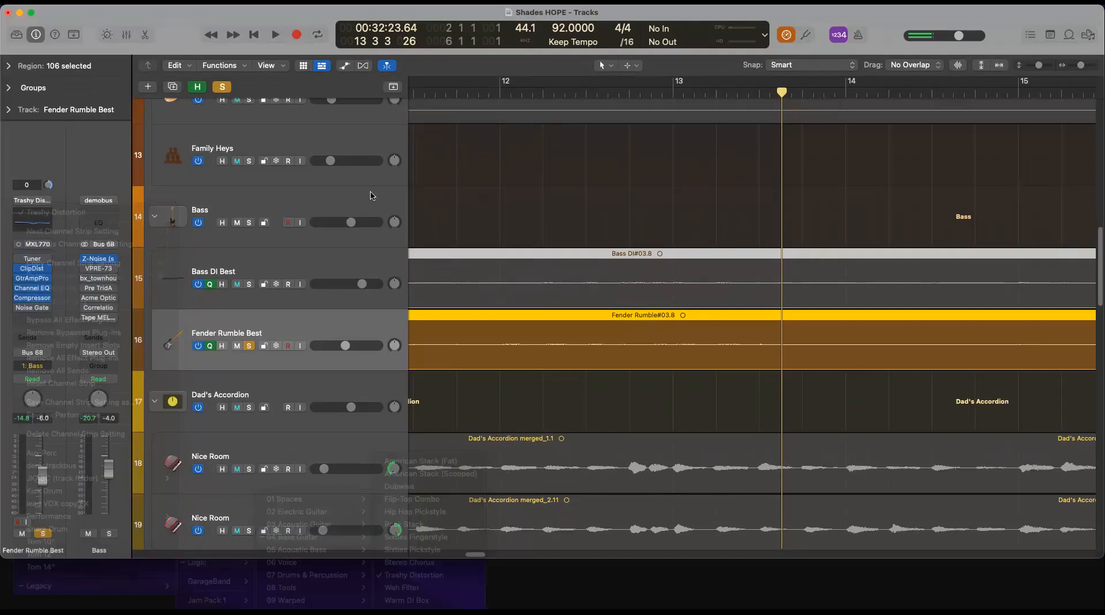
Play the soloed Fender Rumble Best track from bar 12 to audition Trashy Distortion.
{"action": "left_click", "coordinate": [500, 93]}
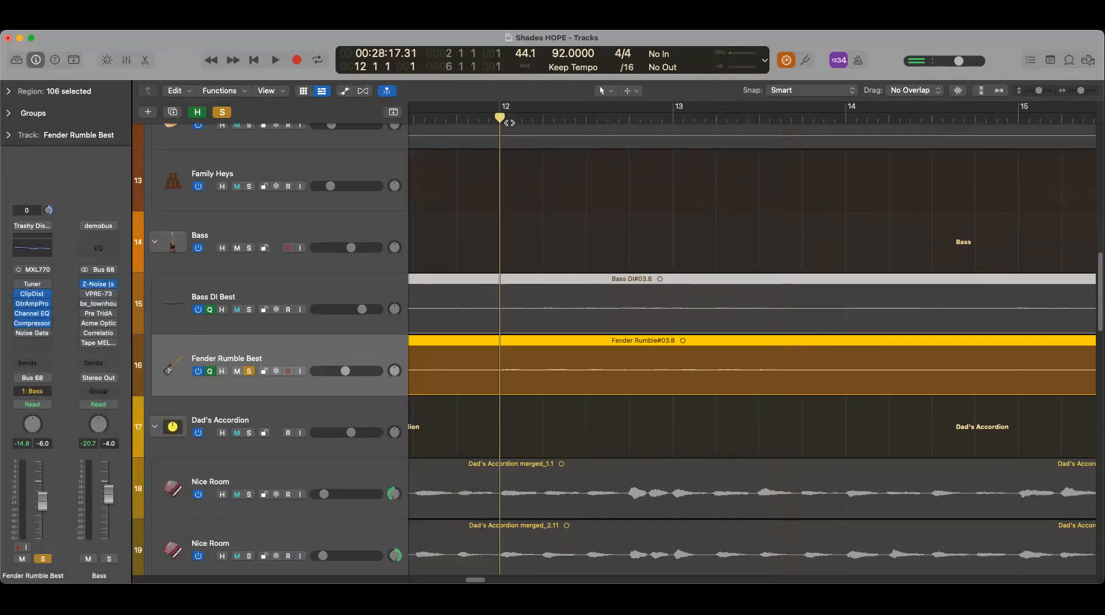
{"action": "key", "text": "space"}
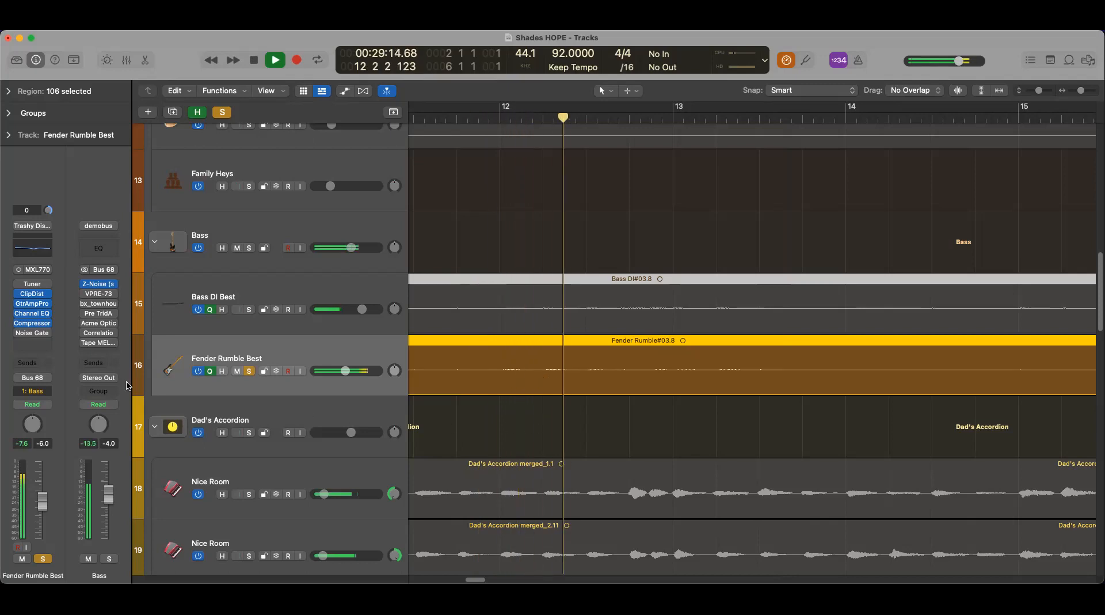
Stop playback and load the saved demotrackbus channel strip setting onto the Fender Rumble Best track.
{"action": "key", "text": "space"}
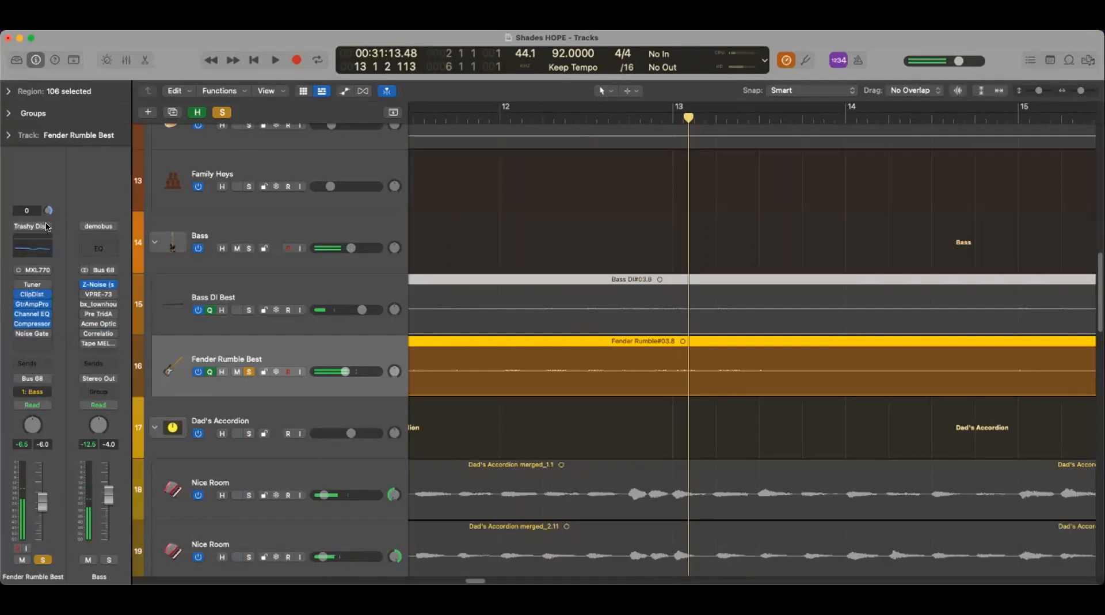
{"action": "left_click", "coordinate": [46, 225]}
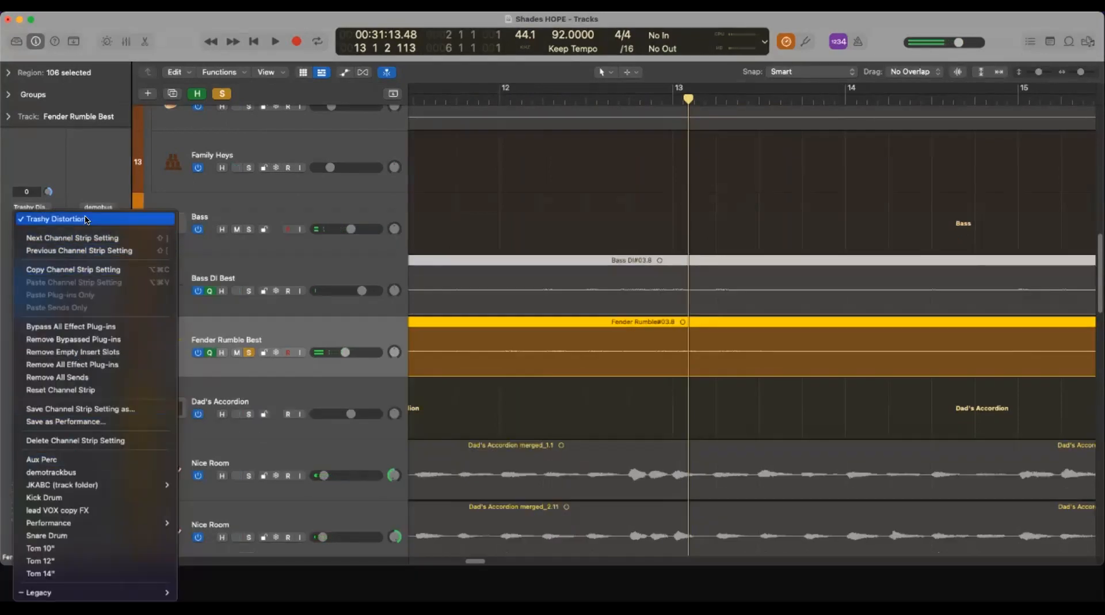
{"action": "left_click", "coordinate": [92, 155]}
{"action": "left_click", "coordinate": [44, 226]}
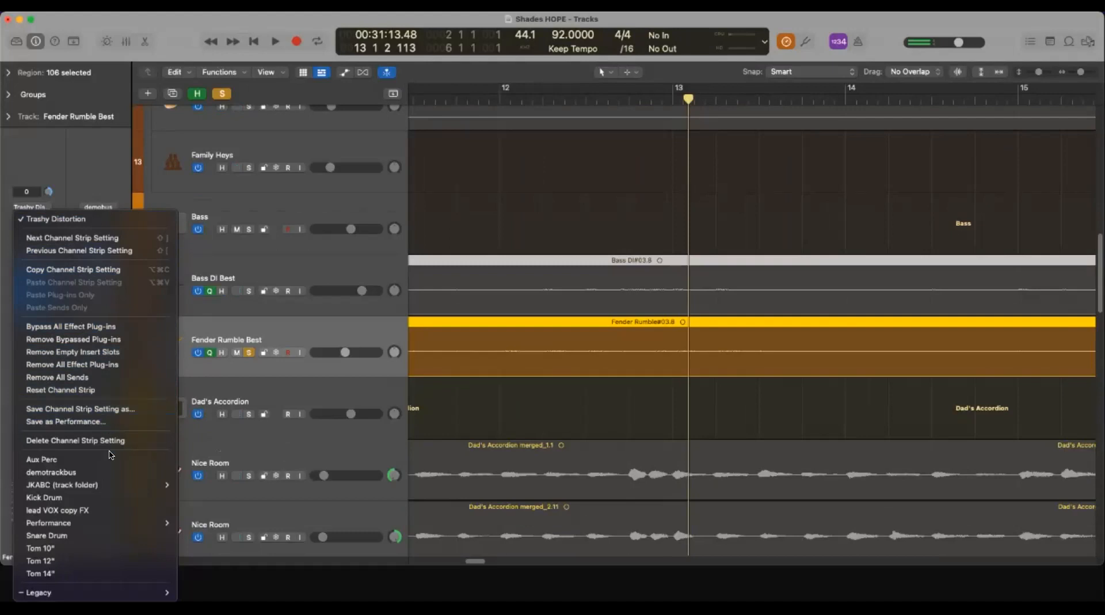
{"action": "left_click", "coordinate": [303, 500]}
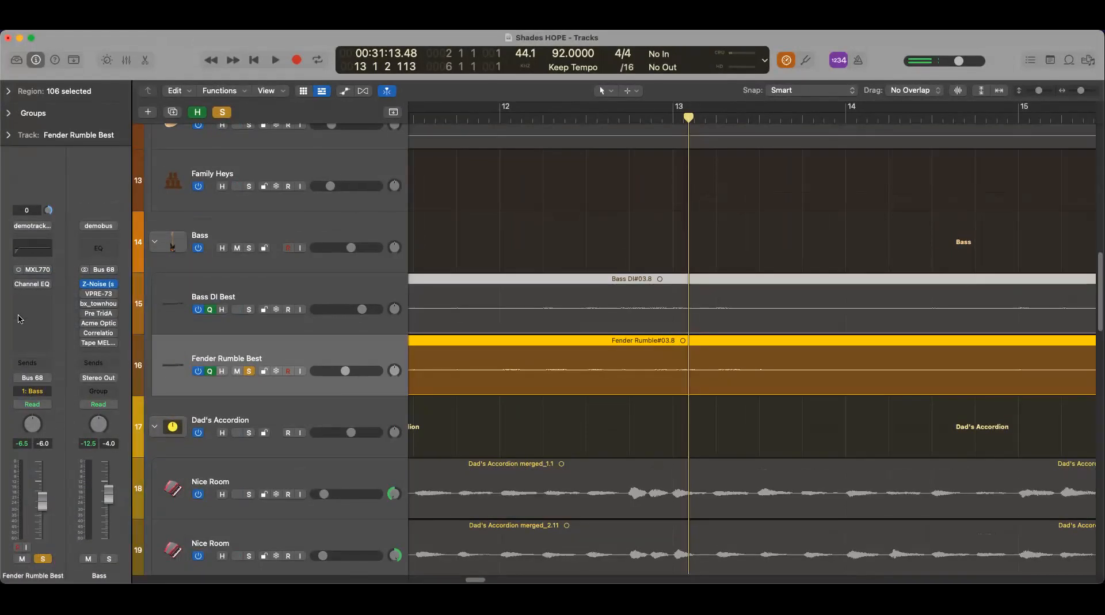
Play the soloed Fender Rumble Best track from just before bar 12 to audition the recalled demotrackbus setting.
{"action": "left_click", "coordinate": [471, 119]}
{"action": "key", "text": "space"}
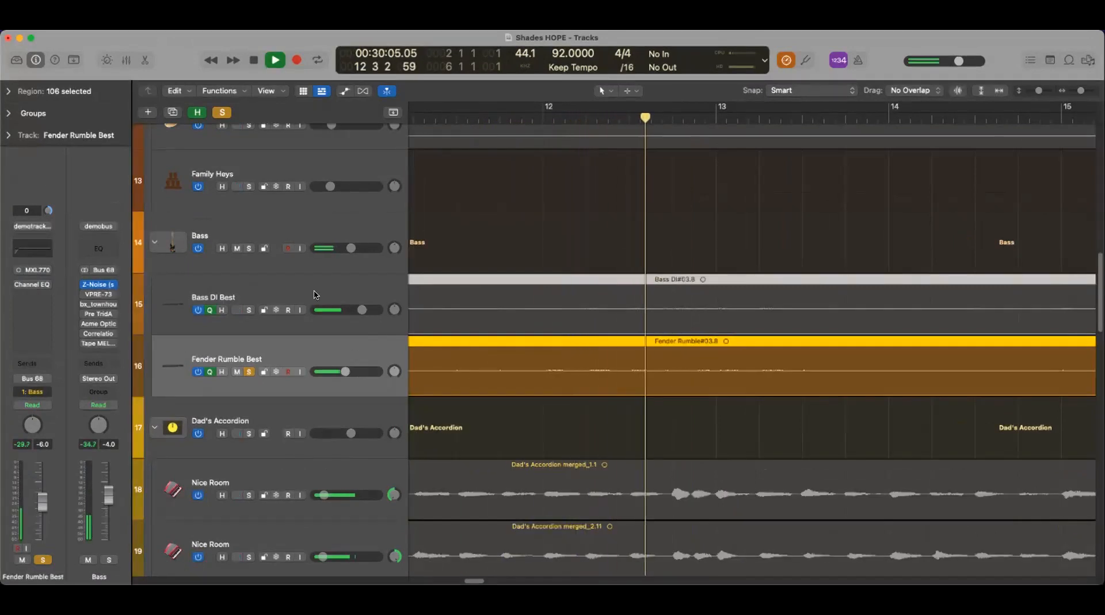
{"action": "key", "text": "space"}
Solo the Bass stack instead of the Fender Rumble Best track and select the Bass DI Best track.
{"action": "left_click", "coordinate": [248, 371]}
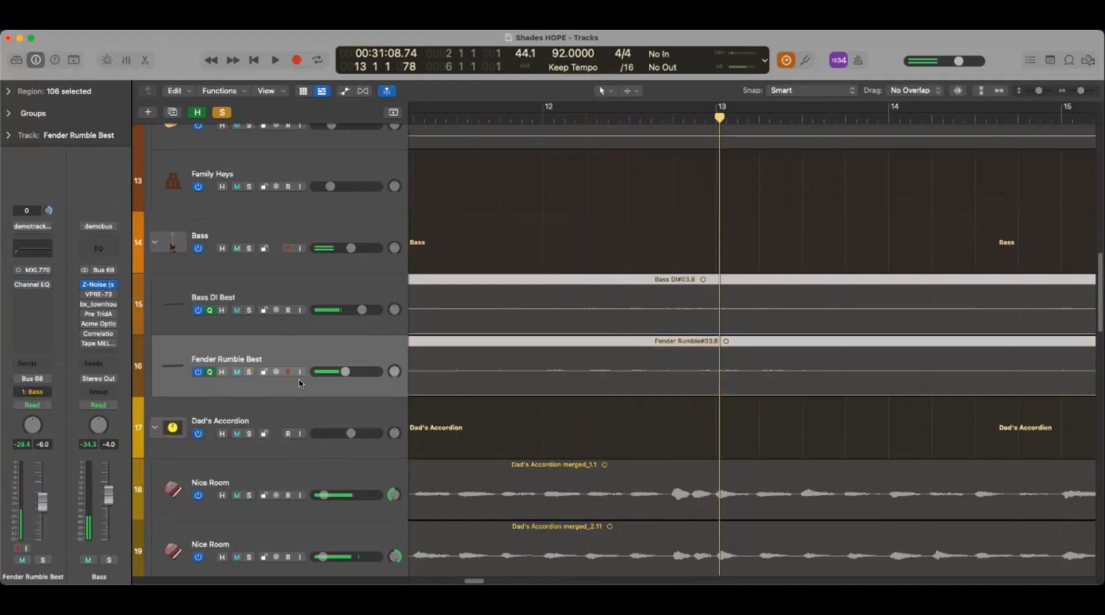
{"action": "left_click", "coordinate": [249, 248]}
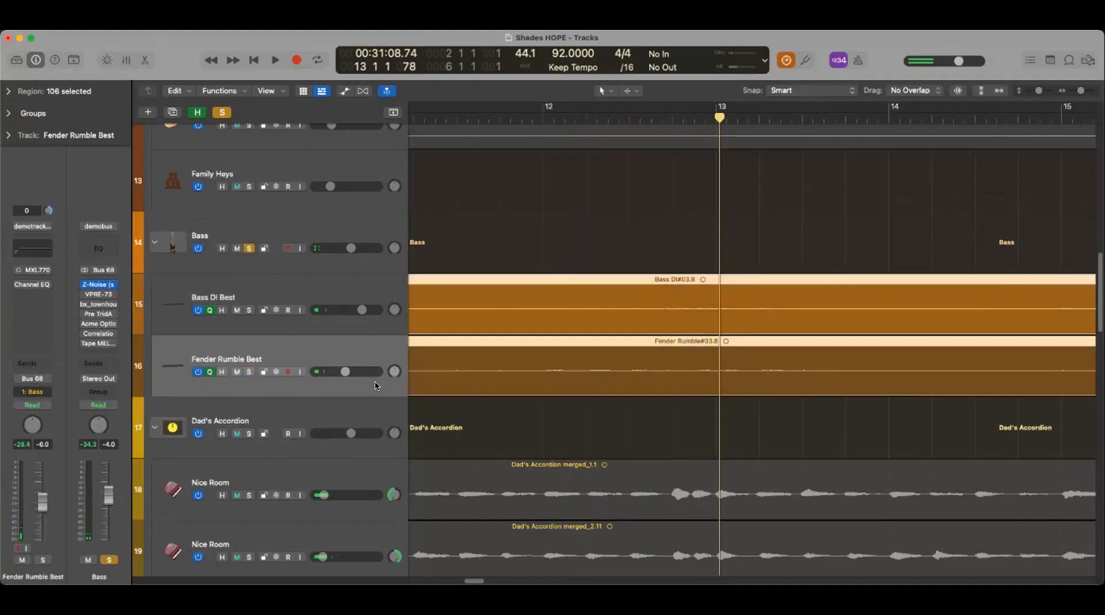
{"action": "left_click", "coordinate": [352, 287]}
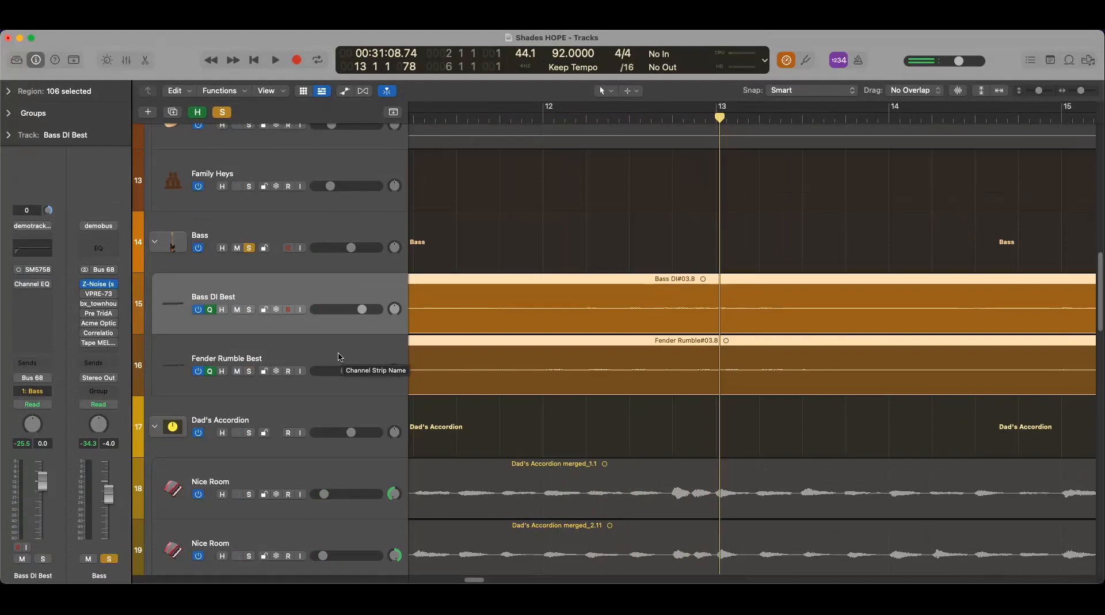
Browse the factory channel strip categories for the Bass stack, including Drums and Percussion, Performance Patches, and Electric Guitar and Bass, without loading any.
{"action": "left_click", "coordinate": [335, 229]}
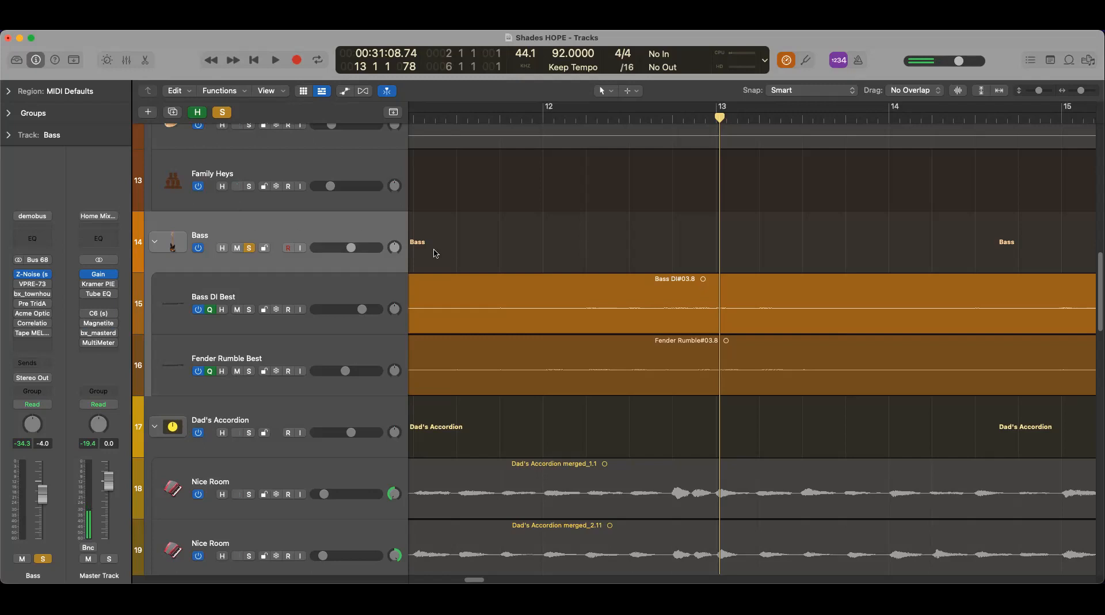
{"action": "left_click", "coordinate": [49, 217]}
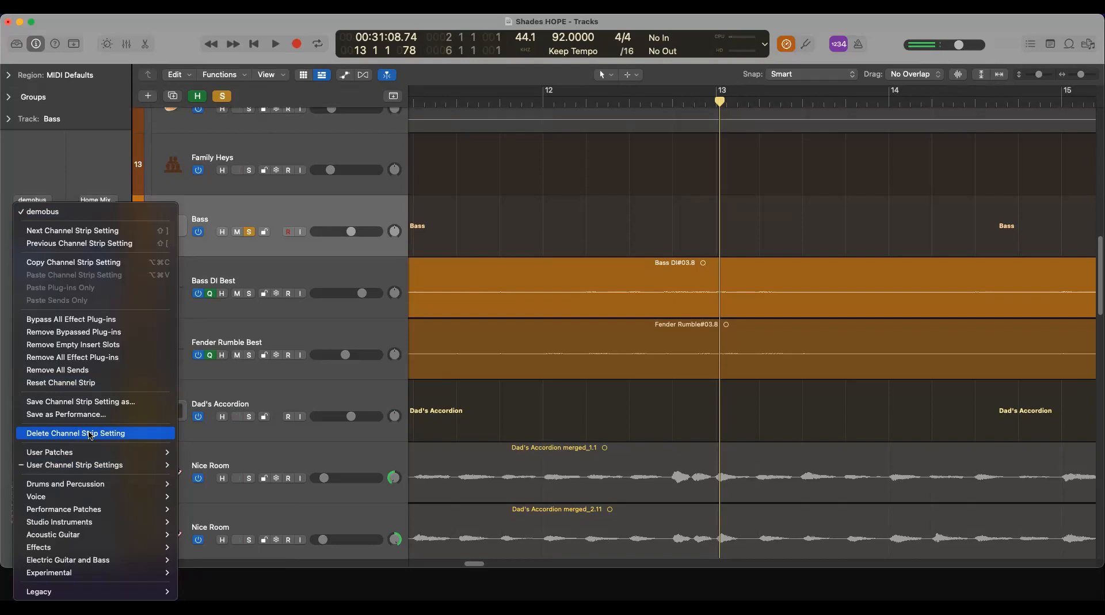
{"action": "mouse_move", "coordinate": [65, 482]}
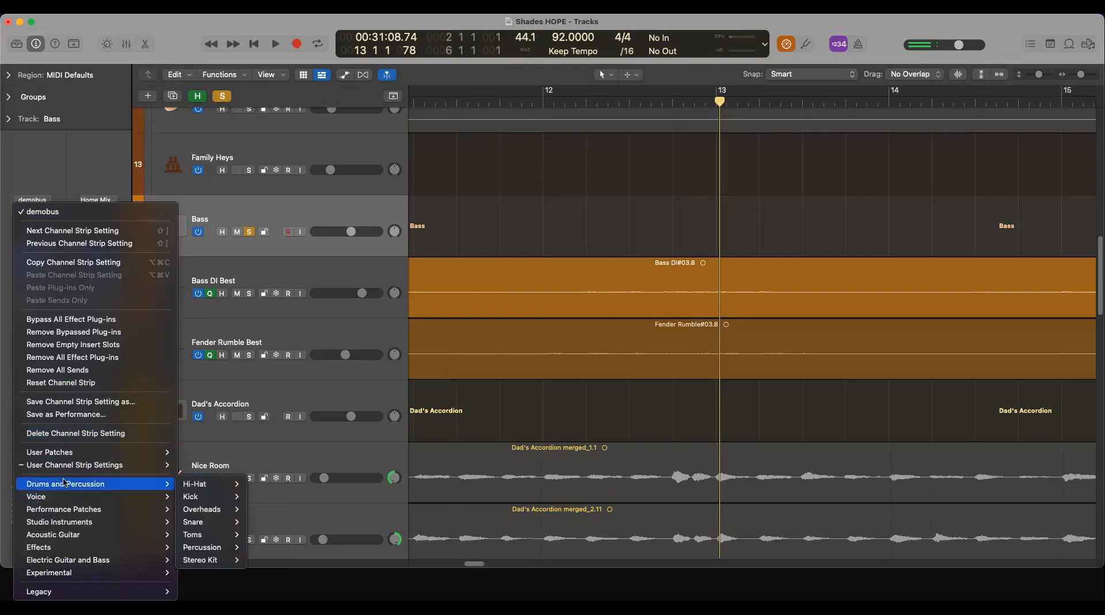
{"action": "mouse_move", "coordinate": [202, 485]}
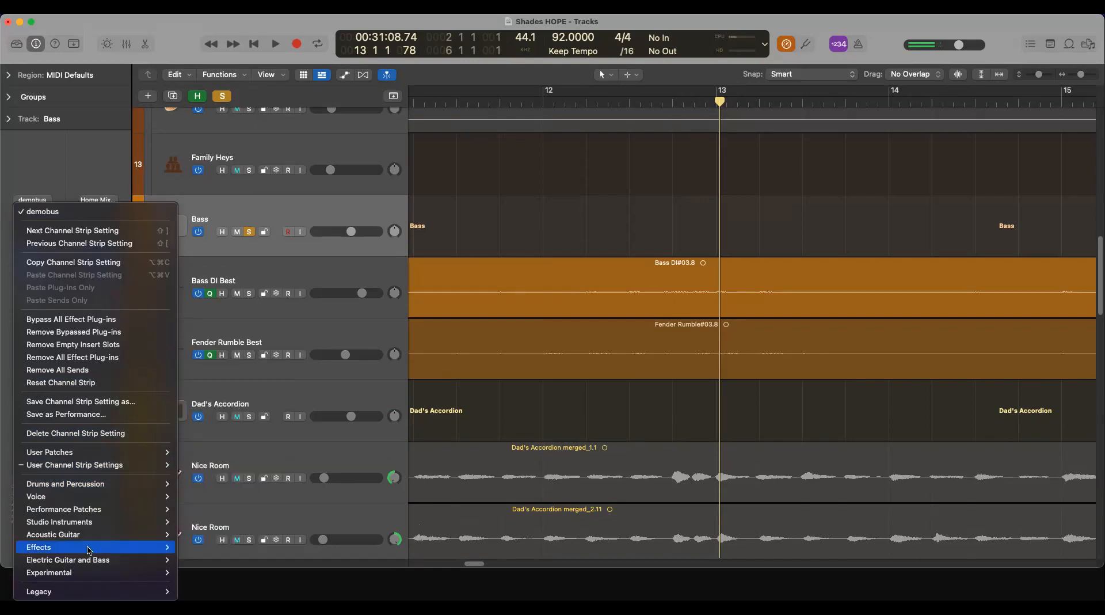
{"action": "mouse_move", "coordinate": [88, 534]}
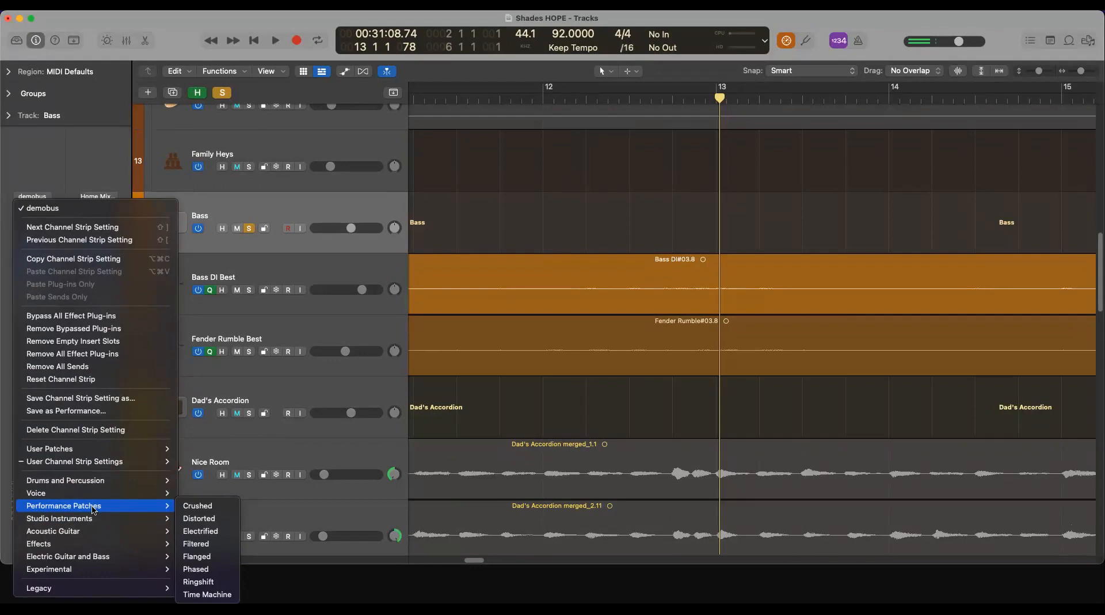
{"action": "mouse_move", "coordinate": [93, 498]}
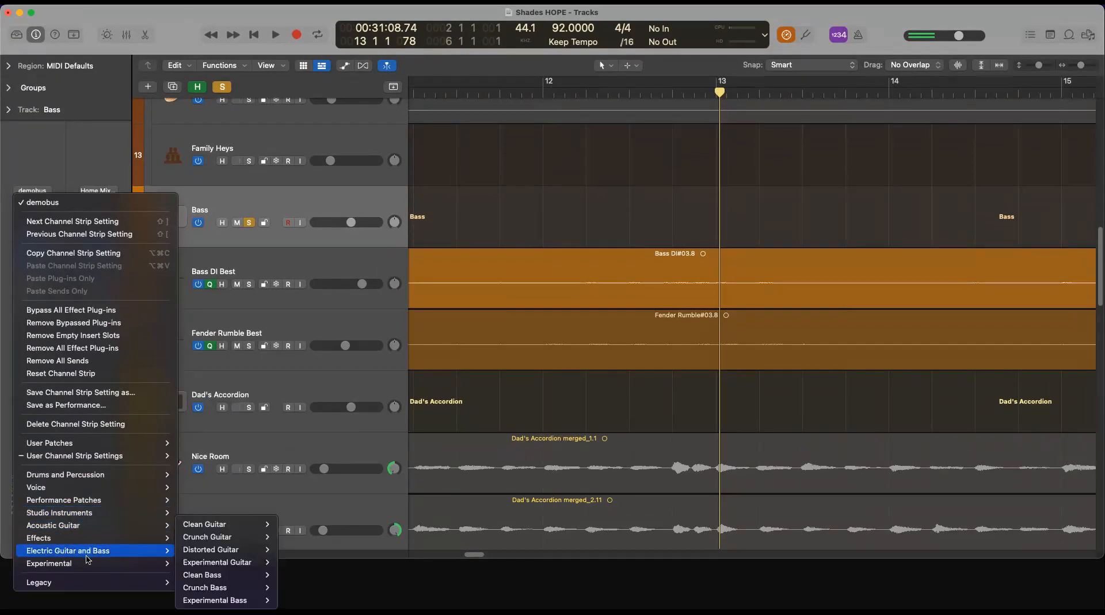
{"action": "mouse_move", "coordinate": [87, 566]}
{"action": "mouse_move", "coordinate": [242, 587]}
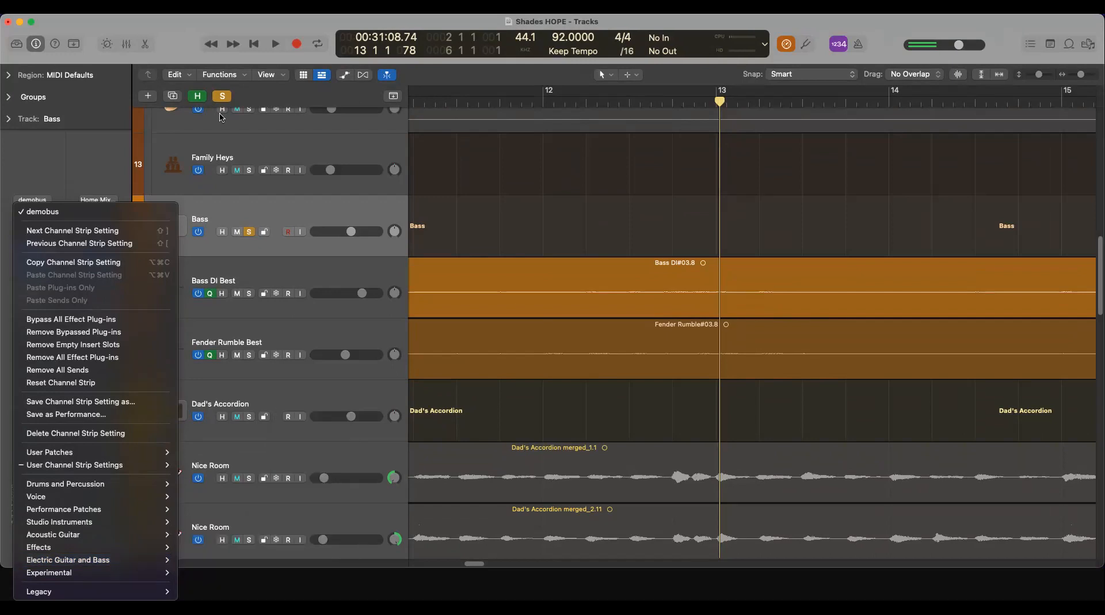
{"action": "left_click", "coordinate": [185, 38]}
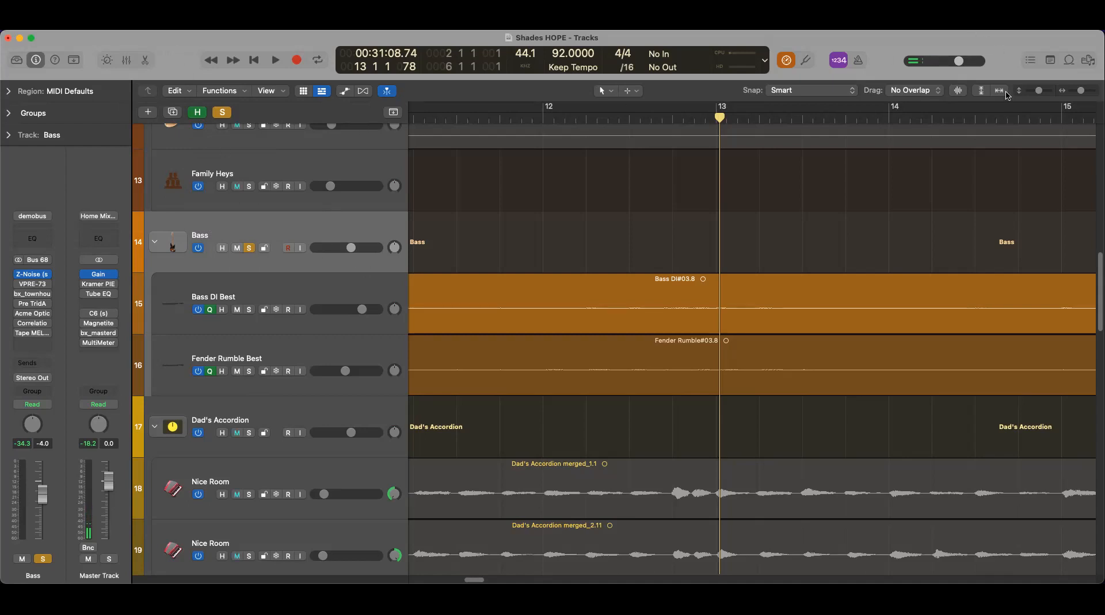
Open the note pad and compare the project notes with the Bass stack's track notes.
{"action": "left_click", "coordinate": [1050, 65]}
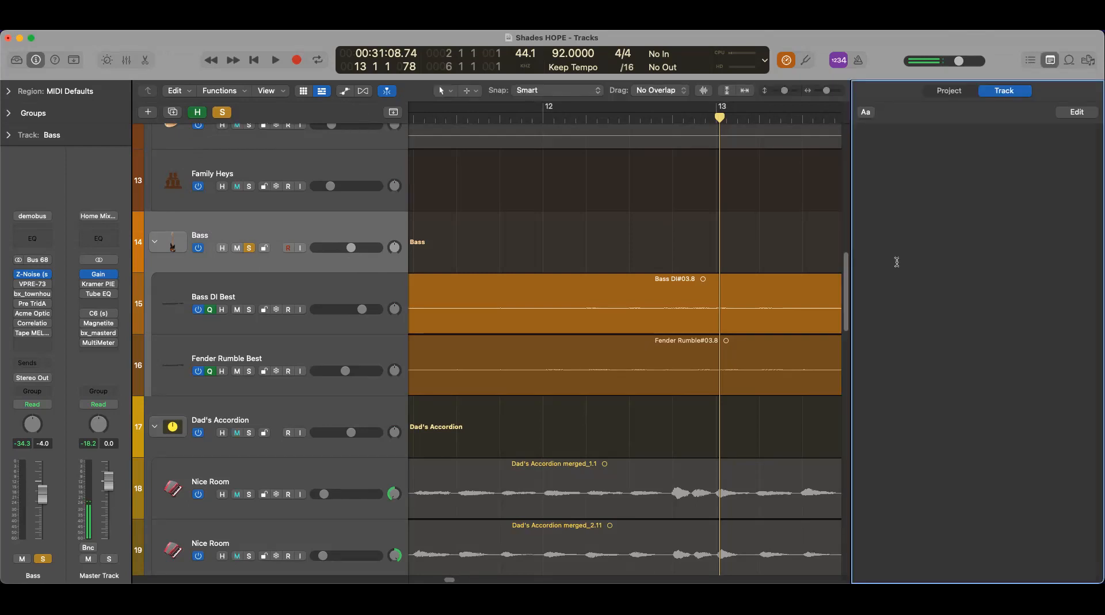
{"action": "left_click", "coordinate": [949, 94]}
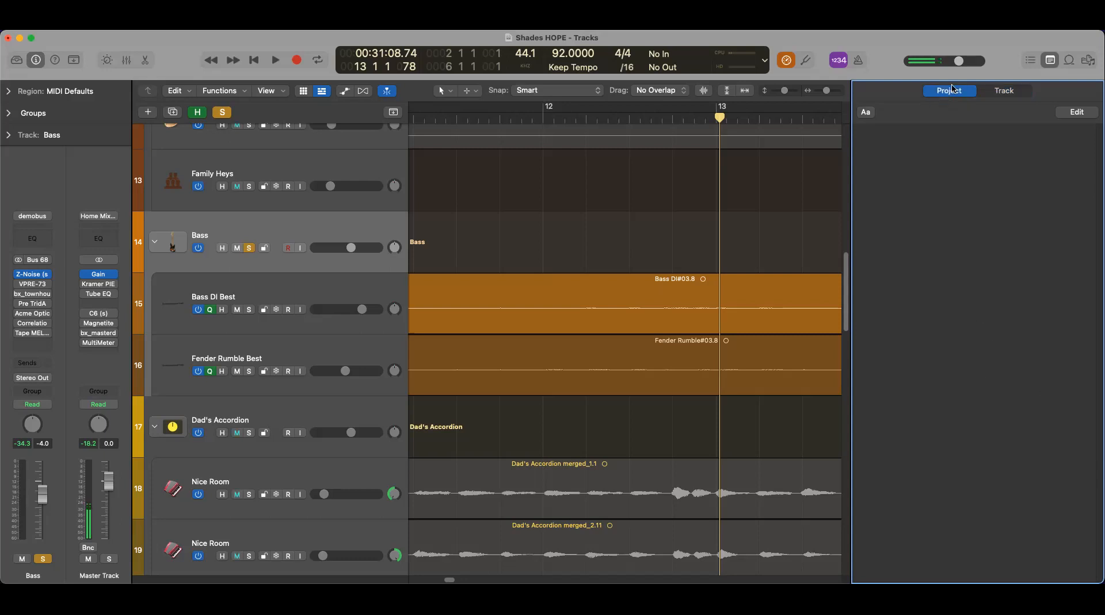
{"action": "left_click", "coordinate": [1008, 92]}
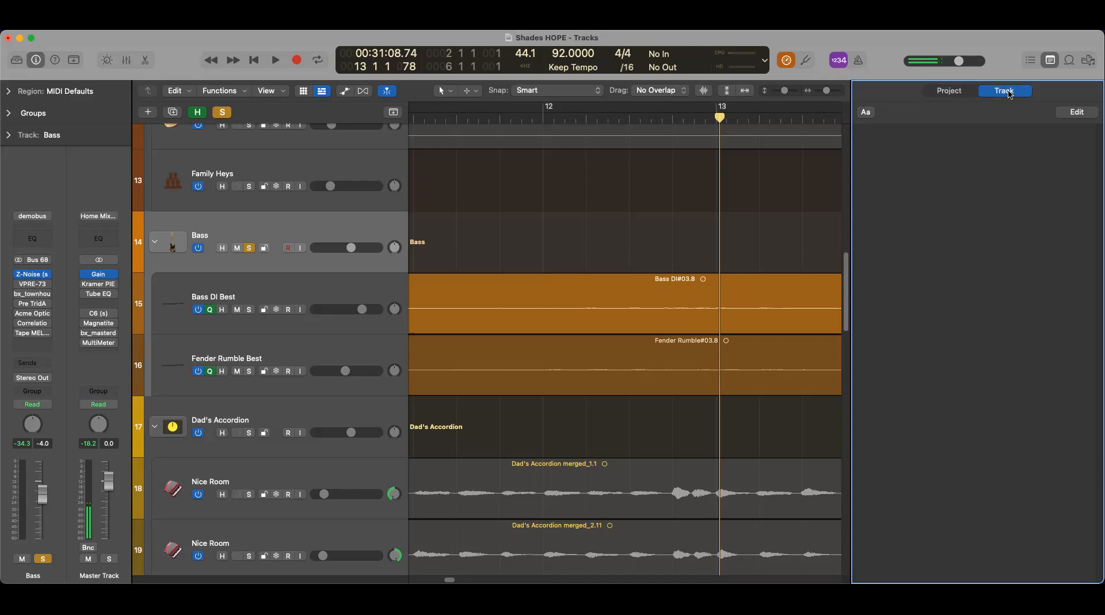
{"action": "left_click", "coordinate": [950, 92]}
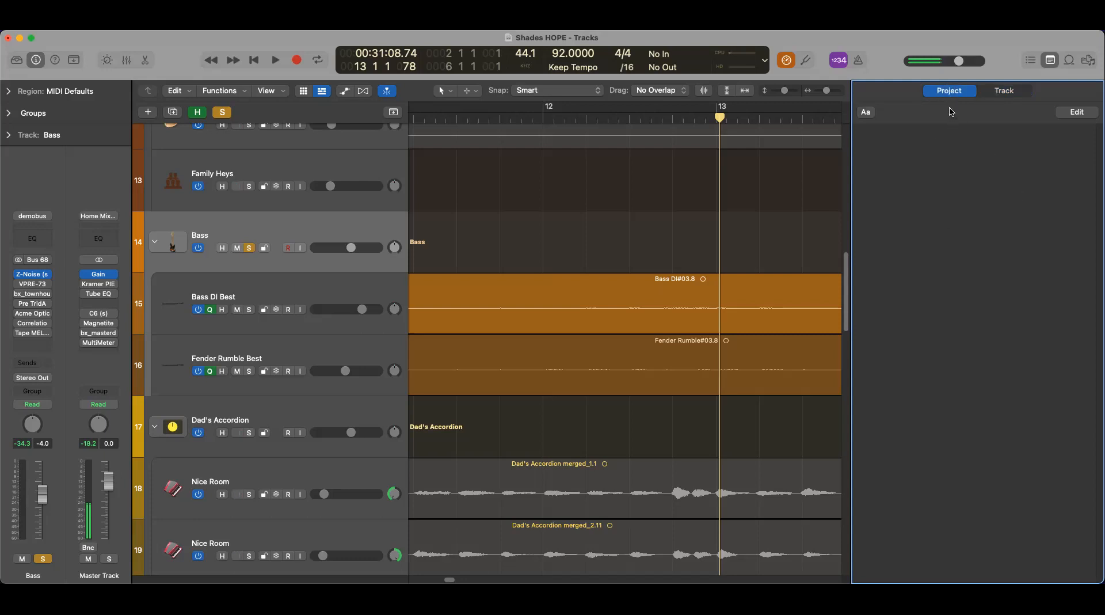
Enter the sample text "hj,fhjkhjkhjkhjk" as a project note, finish editing and close the note pad.
{"action": "left_click", "coordinate": [1077, 112]}
{"action": "left_click", "coordinate": [1061, 112]}
{"action": "left_click", "coordinate": [1077, 113]}
{"action": "type", "text": "hj,fhjkhjkhjkhjk"}
{"action": "left_click", "coordinate": [1084, 113]}
{"action": "left_click", "coordinate": [1050, 61]}
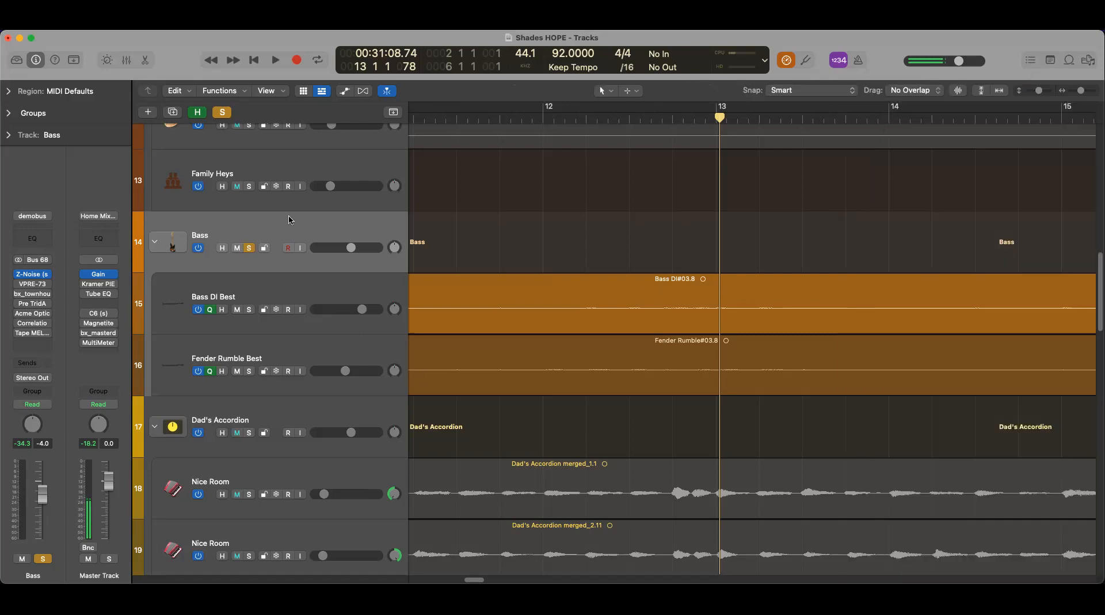
Reopen the project note and select Family Heys, the Bass tracks and Dad's Accordion in turn to check whether it depends on the track.
{"action": "left_click", "coordinate": [330, 169]}
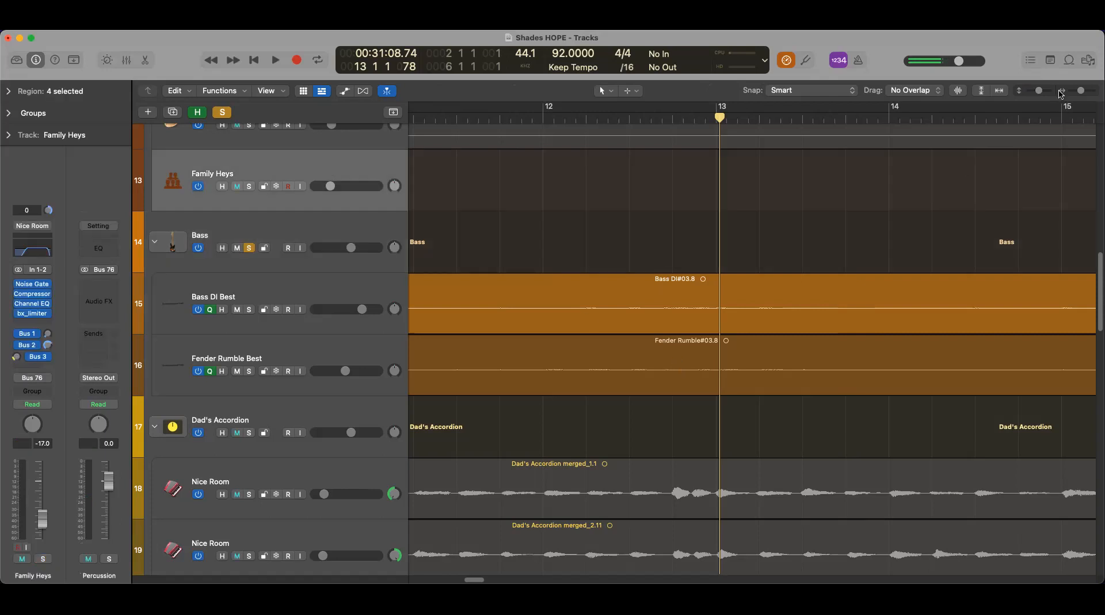
{"action": "left_click", "coordinate": [1051, 61]}
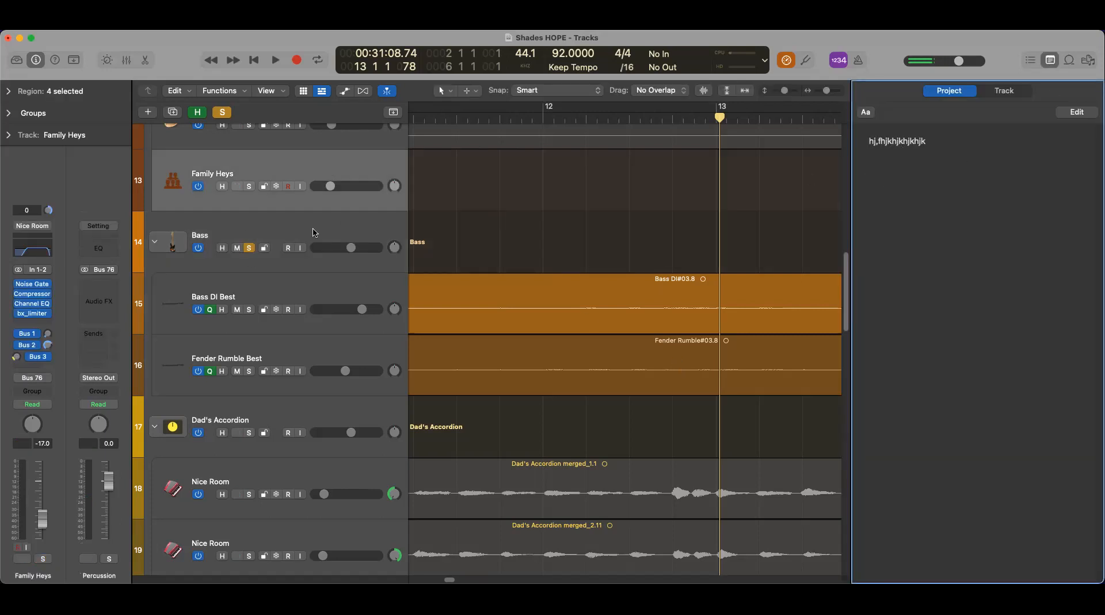
{"action": "left_click", "coordinate": [331, 224]}
{"action": "left_click", "coordinate": [336, 287]}
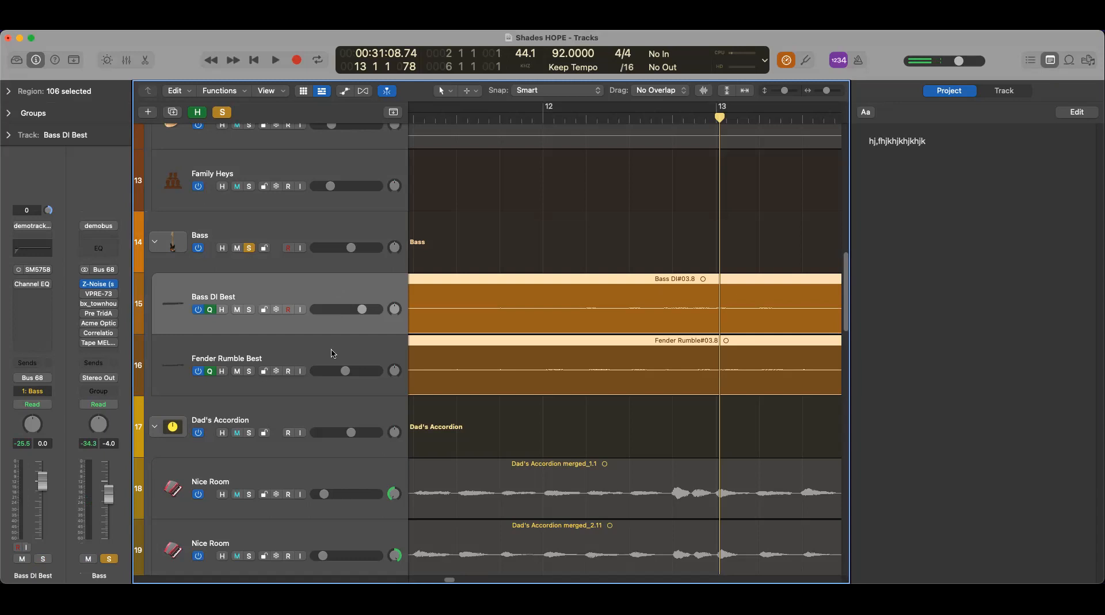
{"action": "left_click", "coordinate": [355, 364]}
{"action": "left_click", "coordinate": [318, 406]}
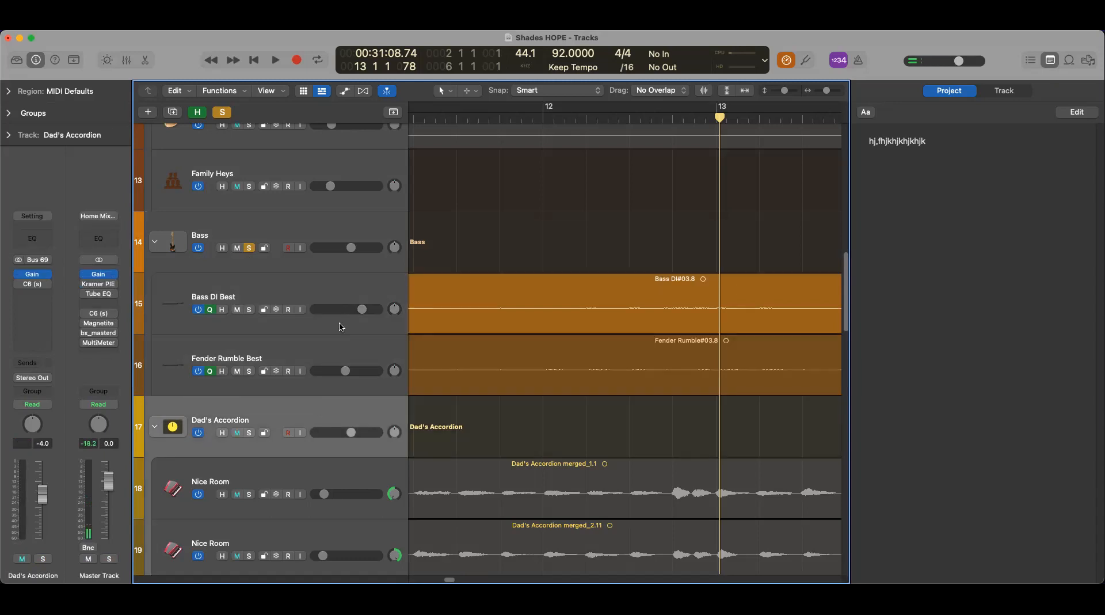
{"action": "left_click", "coordinate": [337, 289]}
{"action": "left_click", "coordinate": [338, 230]}
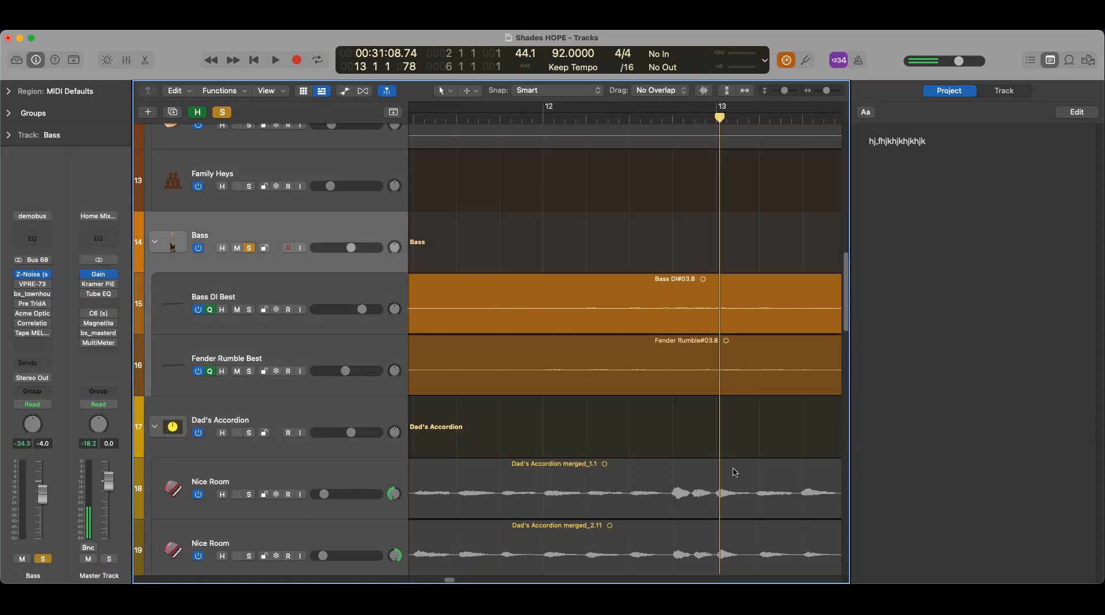
Delete the sample text from the project note and finish editing.
{"action": "left_click", "coordinate": [1078, 112]}
{"action": "double_click", "coordinate": [907, 140]}
{"action": "key", "text": "BackSpace"}
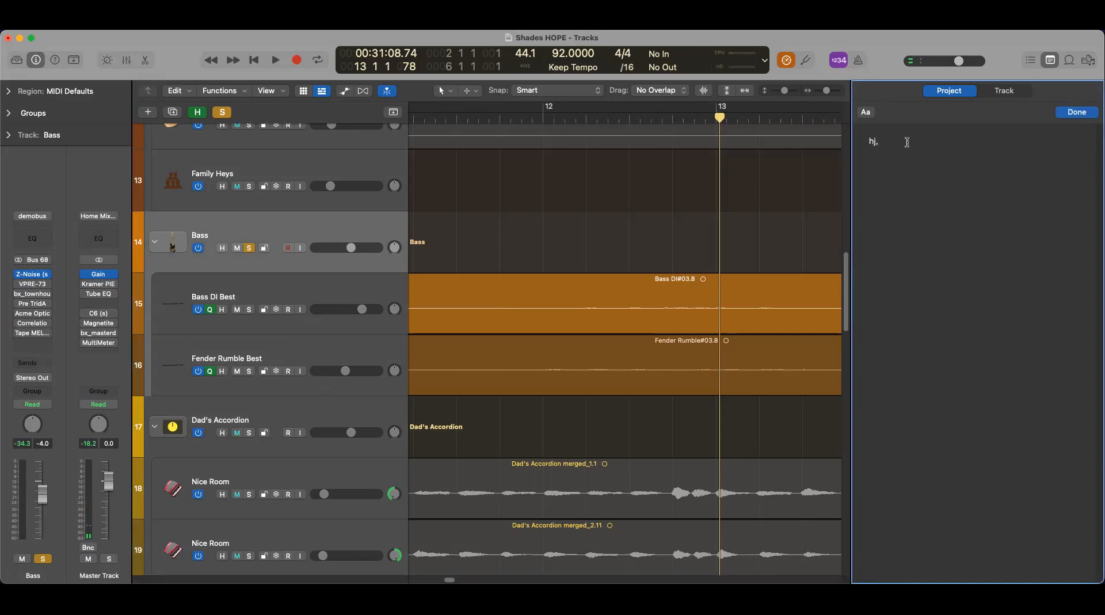
{"action": "left_click", "coordinate": [1069, 114]}
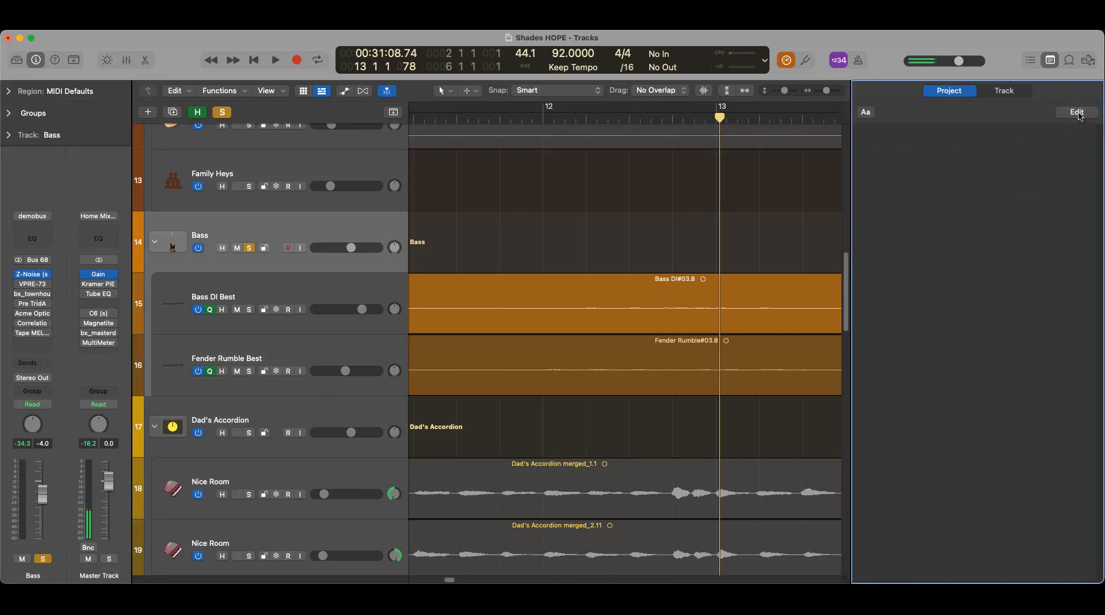
Enter the sample text "fhfghfghfghfghfgh" as a track note for the Bass stack.
{"action": "left_click", "coordinate": [1007, 90]}
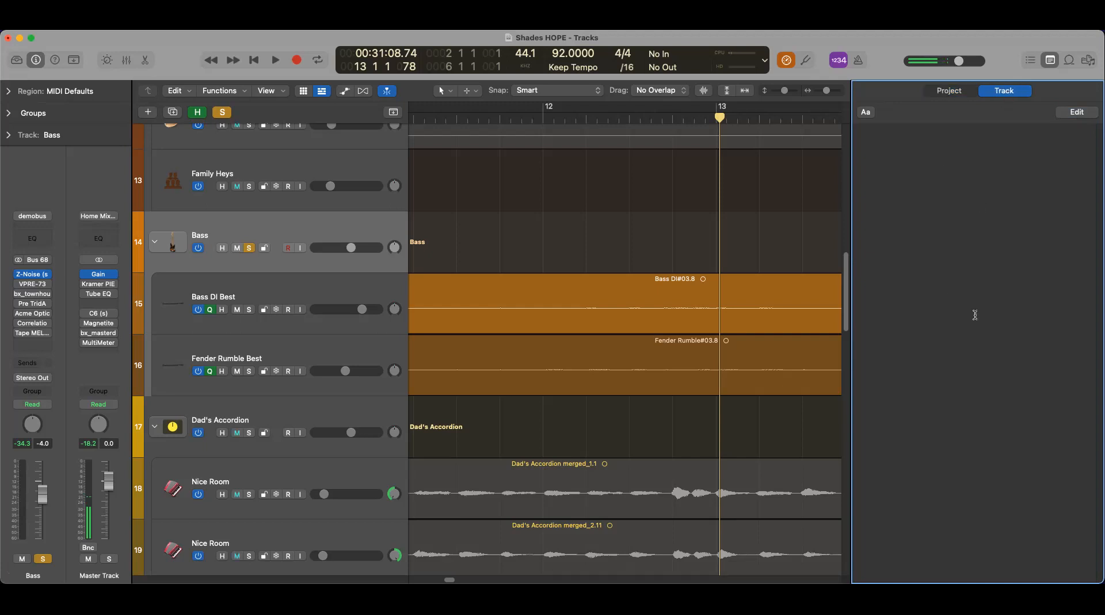
{"action": "left_click", "coordinate": [1083, 114]}
{"action": "type", "text": "fhfghfghfghfghfgh"}
{"action": "left_click", "coordinate": [1082, 112]}
Select the neighbouring tracks one by one and return to the Bass stack to check which of them shows the track note.
{"action": "left_click", "coordinate": [345, 171]}
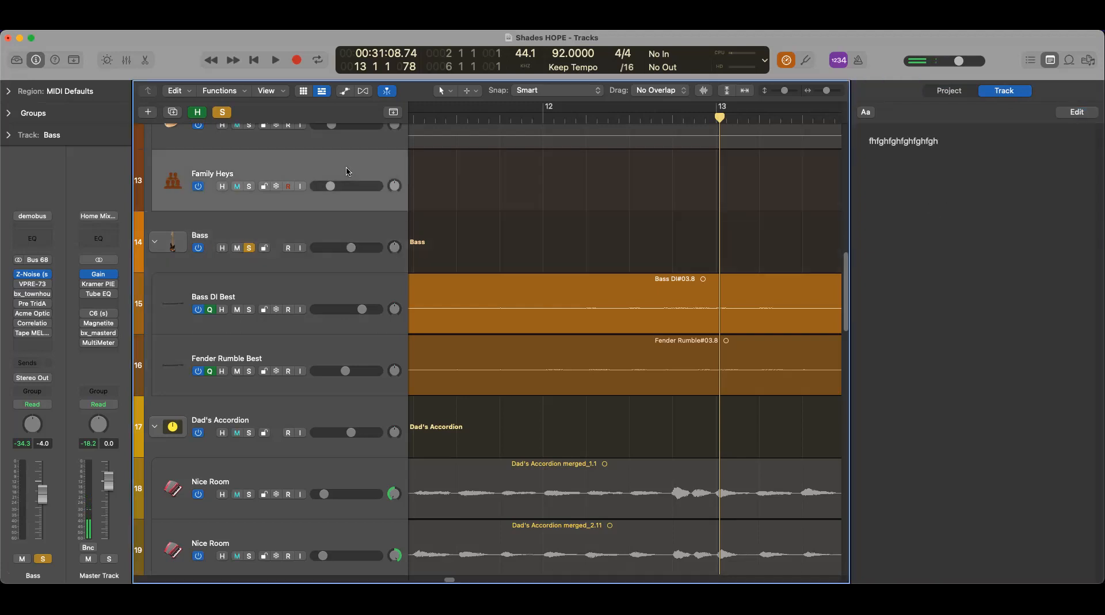
{"action": "left_click", "coordinate": [338, 296]}
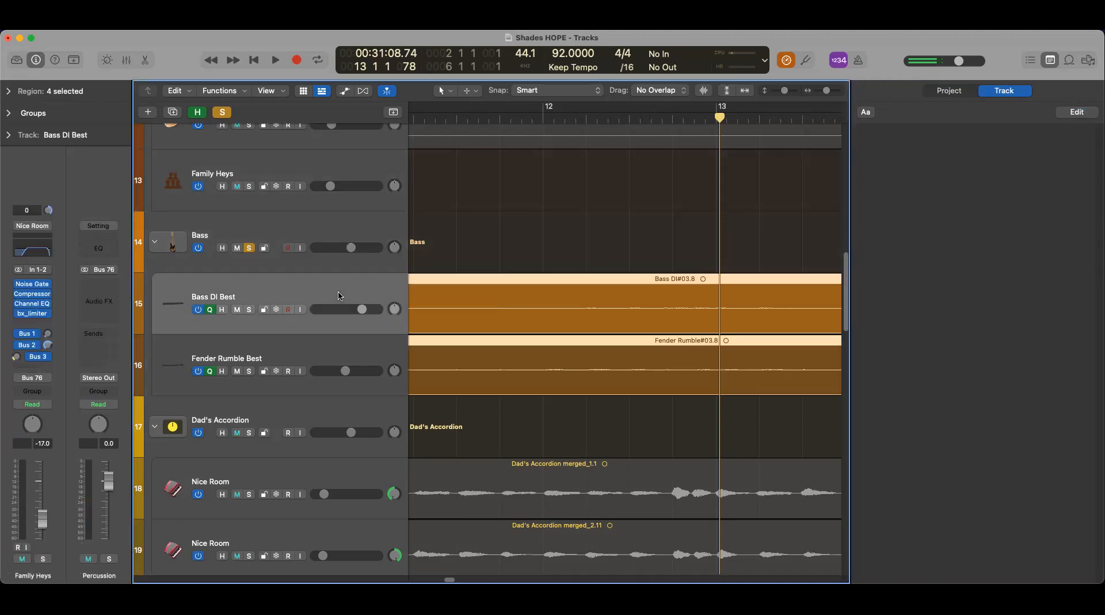
{"action": "left_click", "coordinate": [334, 362]}
{"action": "left_click", "coordinate": [352, 414]}
{"action": "left_click", "coordinate": [358, 350]}
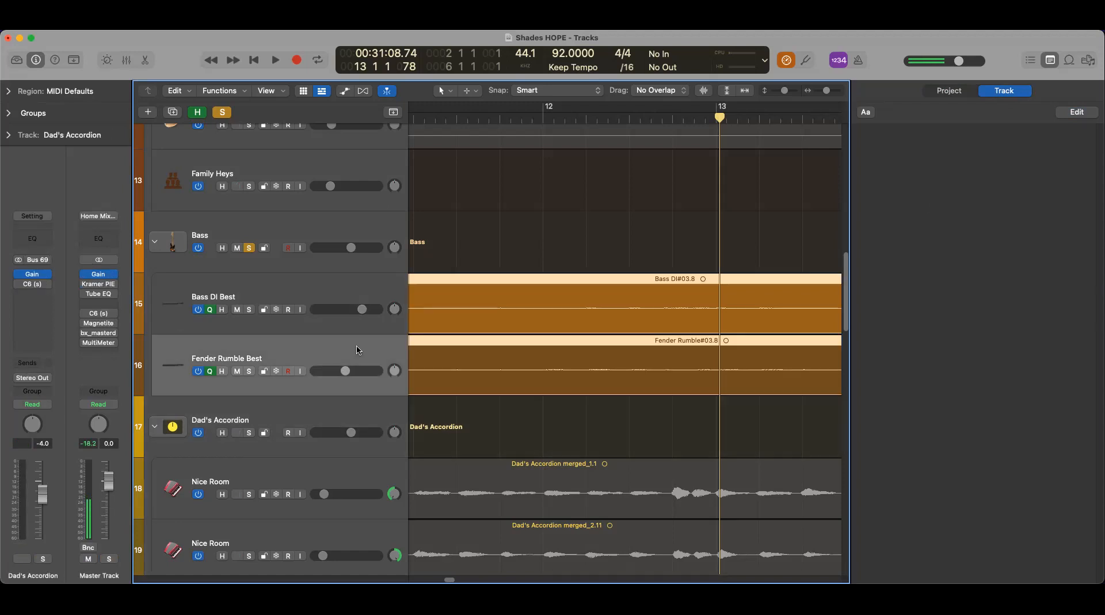
{"action": "left_click", "coordinate": [352, 288]}
{"action": "left_click", "coordinate": [355, 222]}
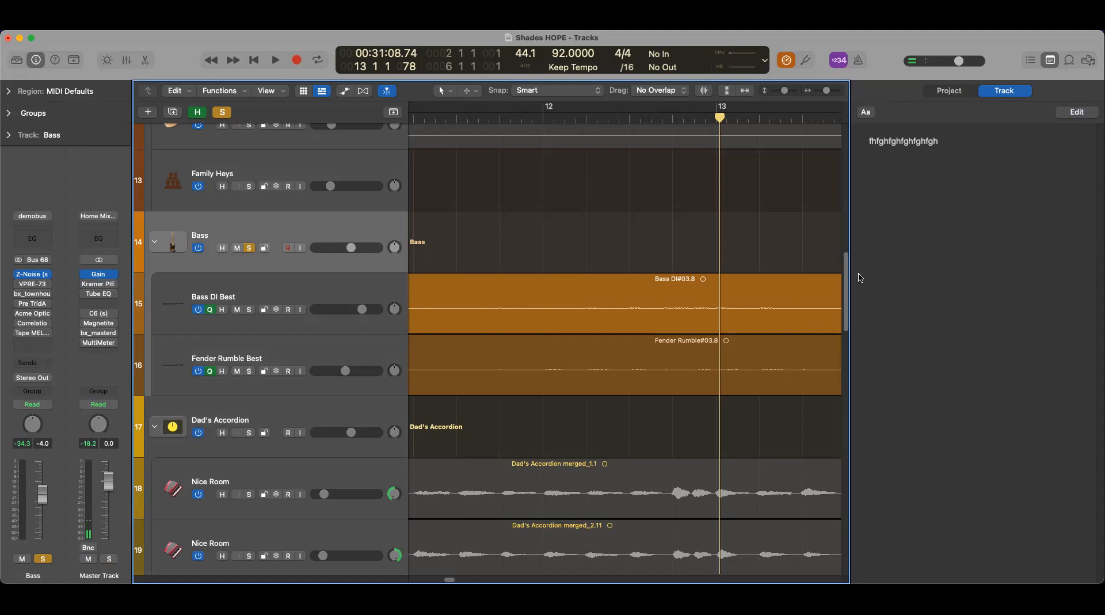
Delete the sample text from the Bass stack's track note.
{"action": "left_click", "coordinate": [1077, 112]}
{"action": "double_click", "coordinate": [894, 147]}
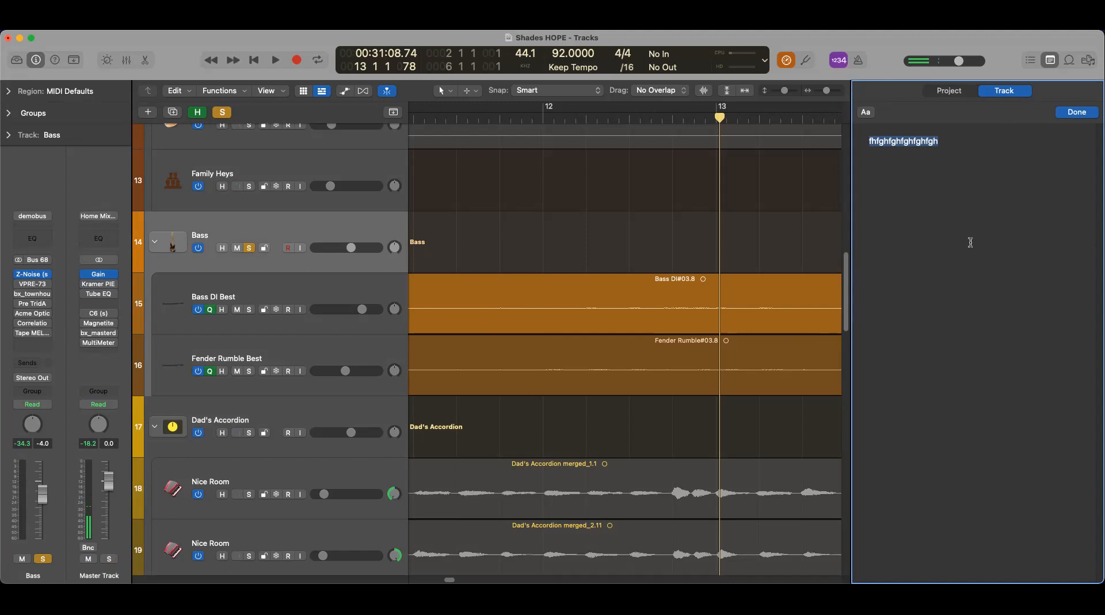
{"action": "key", "text": "BackSpace"}
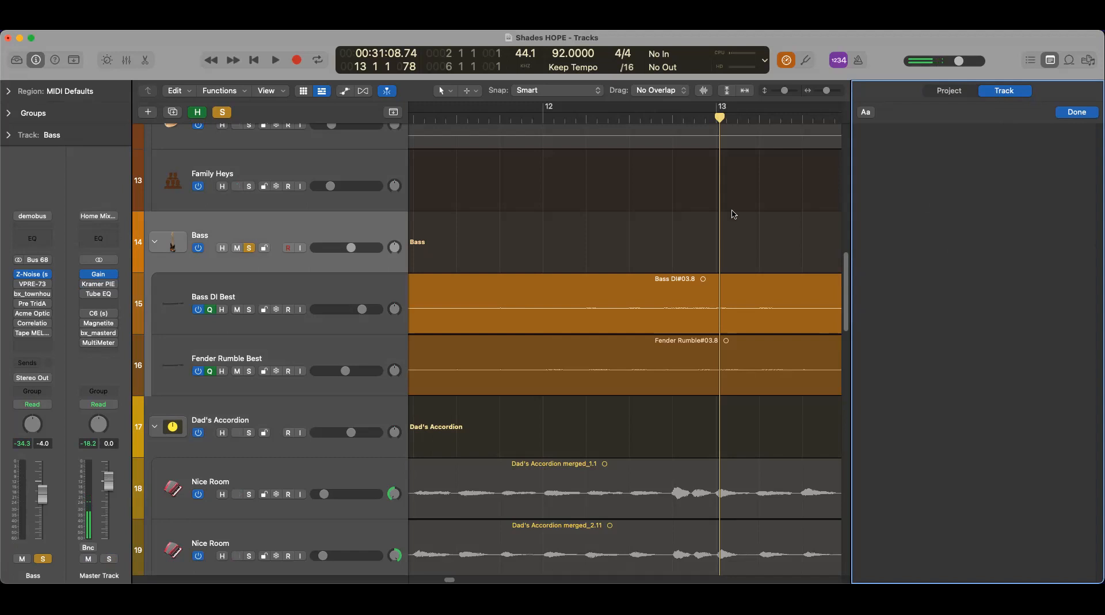
Finish editing the emptied Bass track note, select the Fender Rumble Best track and return to the Bass stack.
{"action": "left_click", "coordinate": [1087, 113]}
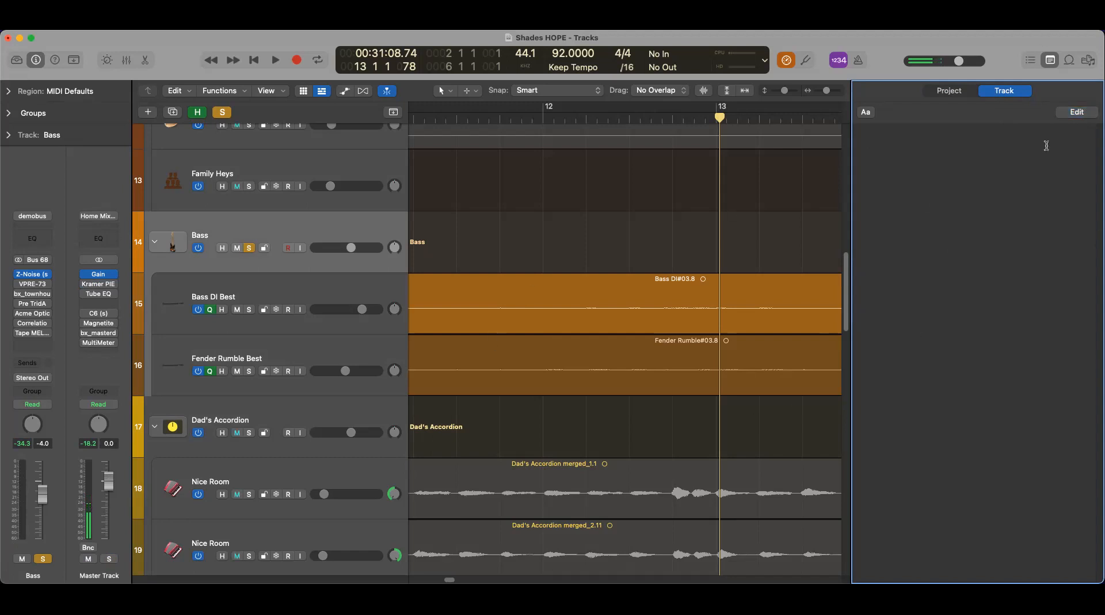
{"action": "left_click", "coordinate": [355, 359]}
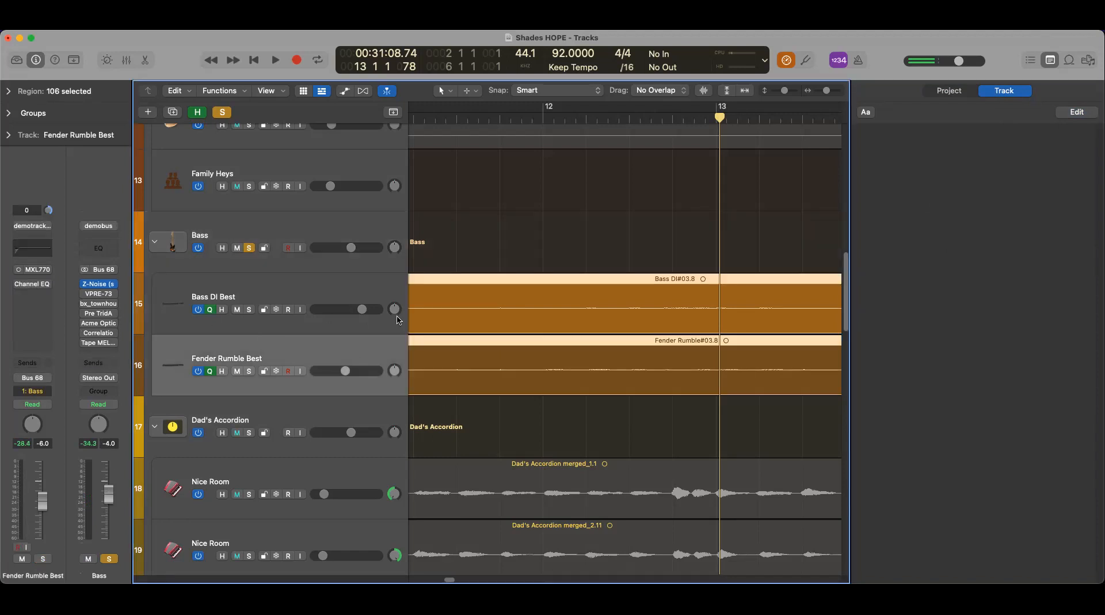
{"action": "left_click", "coordinate": [355, 234]}
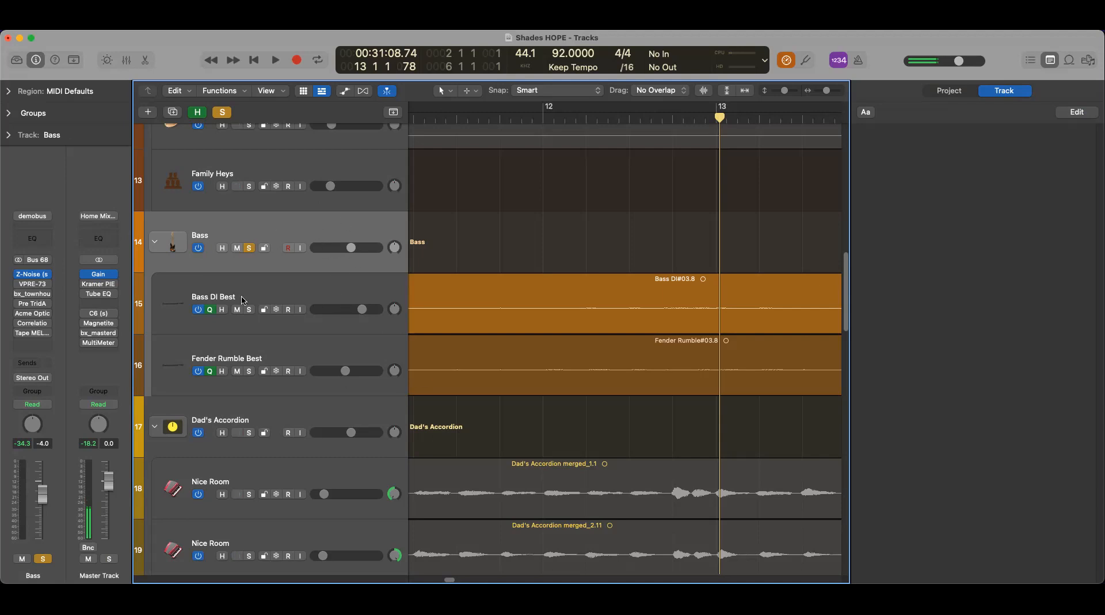
Collapse the Bass, Dad's Accordion, Percussion and Drumset track stacks.
{"action": "left_click", "coordinate": [155, 243]}
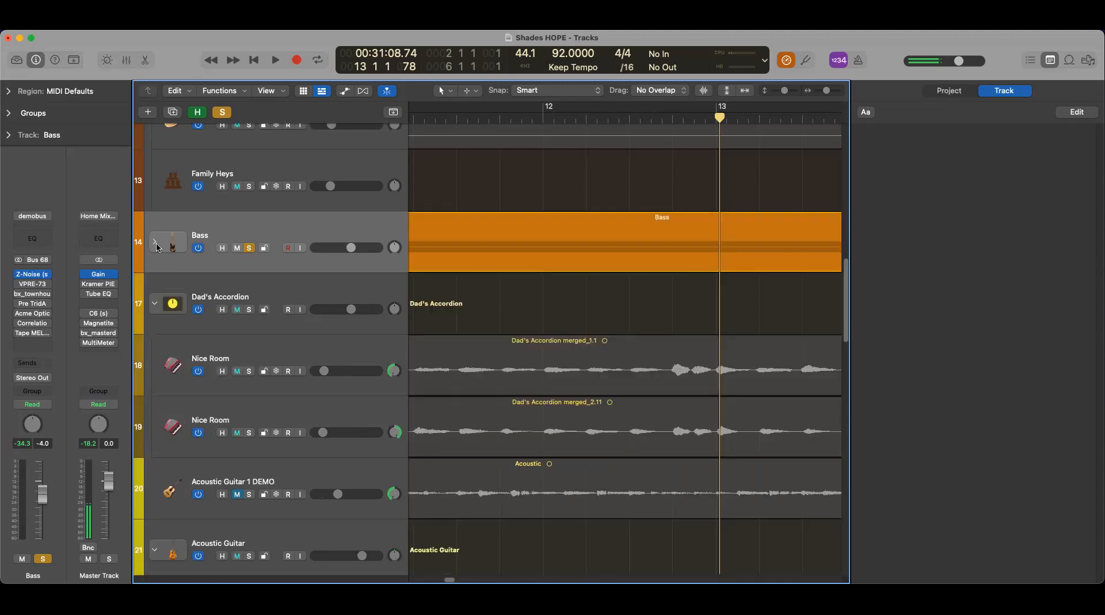
{"action": "left_click", "coordinate": [155, 304]}
{"action": "scroll", "coordinate": [176, 328], "scroll_direction": "up", "scroll_amount": 15}
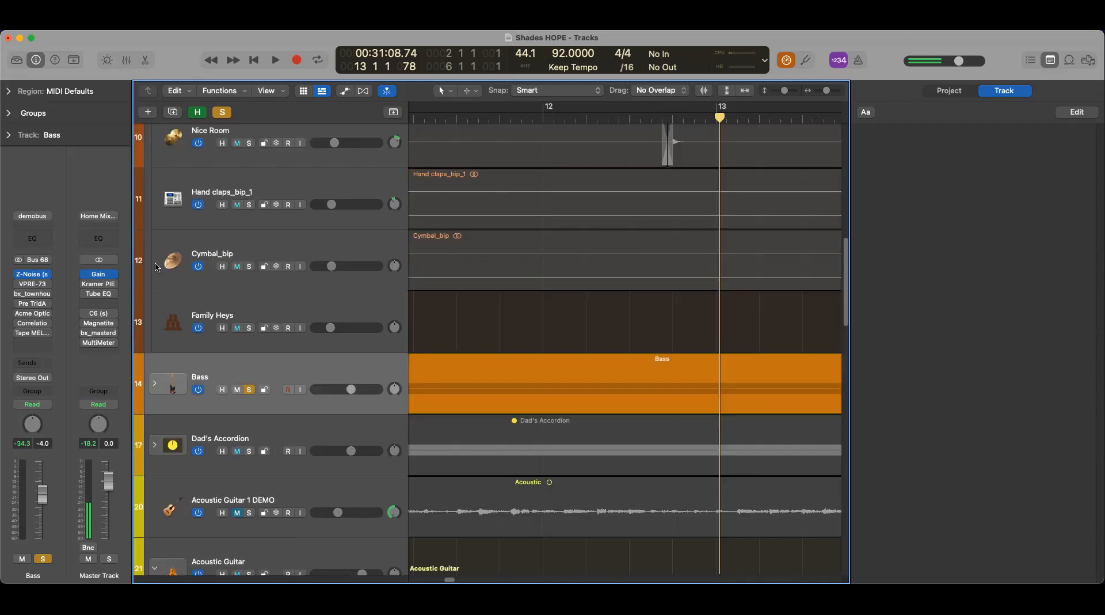
{"action": "left_click", "coordinate": [156, 248]}
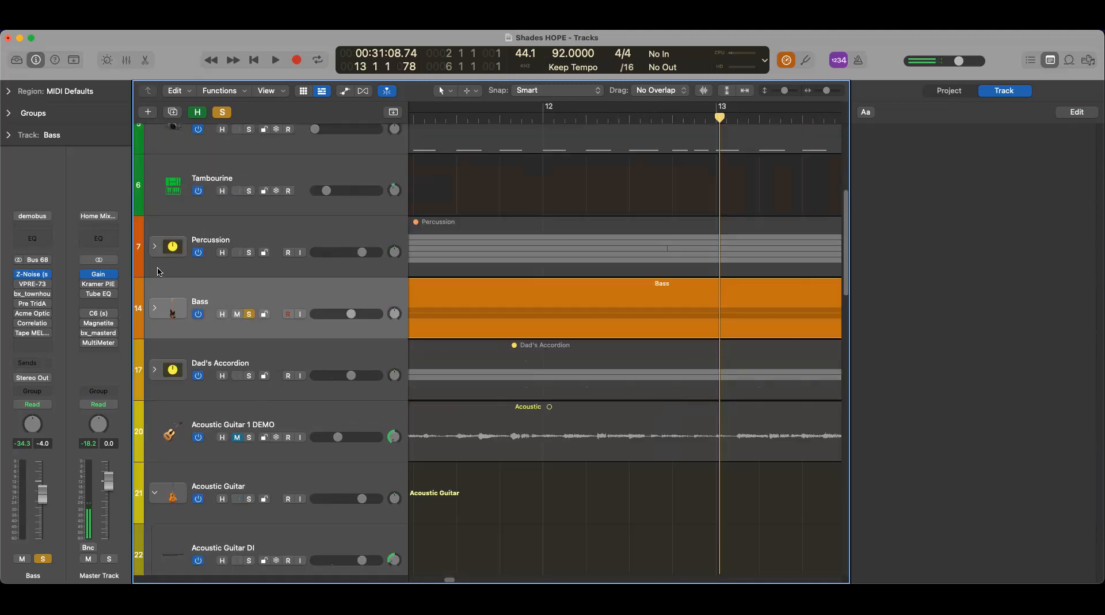
{"action": "scroll", "coordinate": [159, 268], "scroll_direction": "up", "scroll_amount": 5}
{"action": "left_click", "coordinate": [156, 217]}
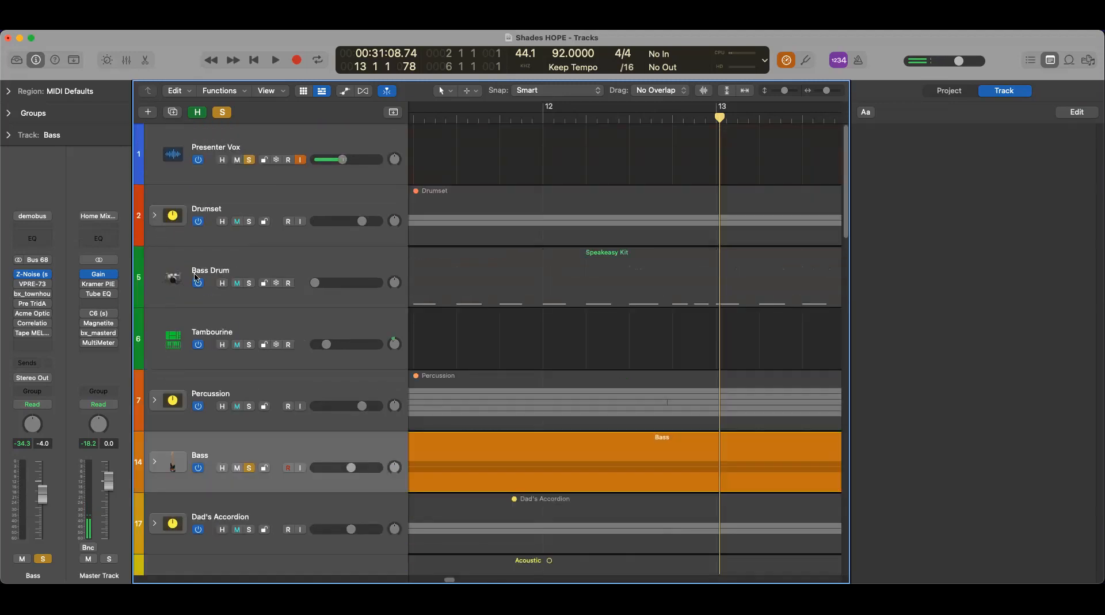
Collapse the Acoustic Guitar, Electric Guitar and Dad's Accordion solo track stacks.
{"action": "scroll", "coordinate": [173, 287], "scroll_direction": "down", "scroll_amount": 12}
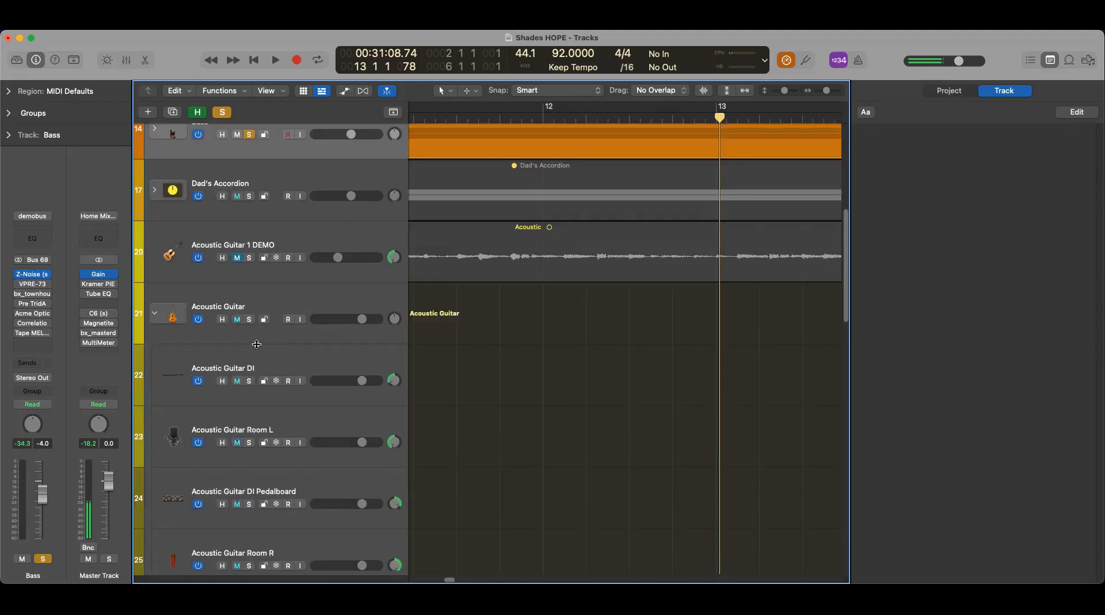
{"action": "left_click", "coordinate": [154, 243]}
{"action": "scroll", "coordinate": [167, 277], "scroll_direction": "down", "scroll_amount": 3}
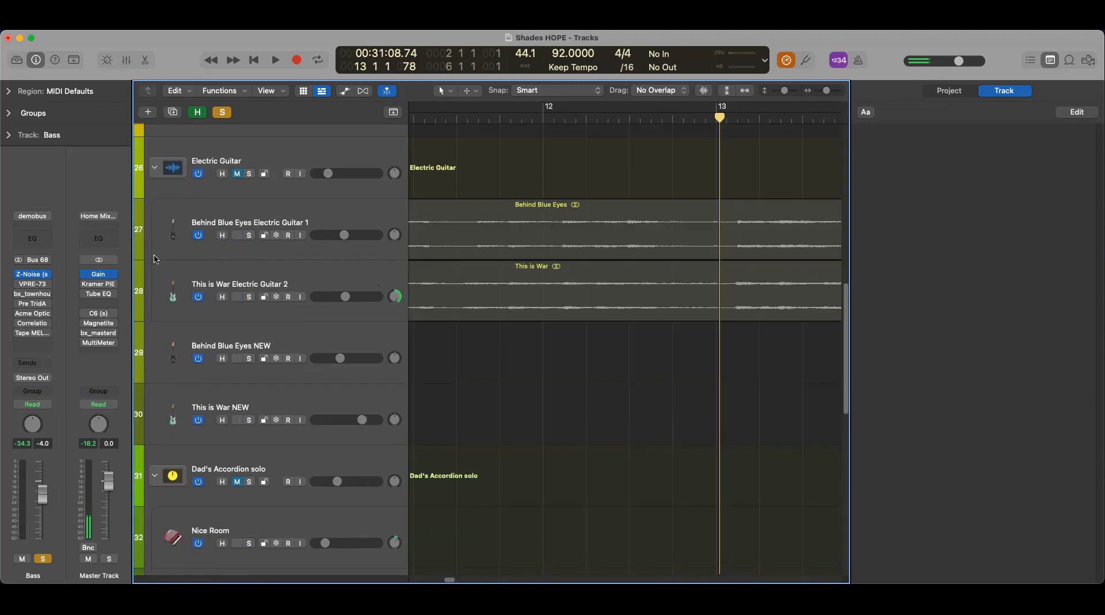
{"action": "left_click", "coordinate": [154, 167]}
{"action": "left_click", "coordinate": [156, 350]}
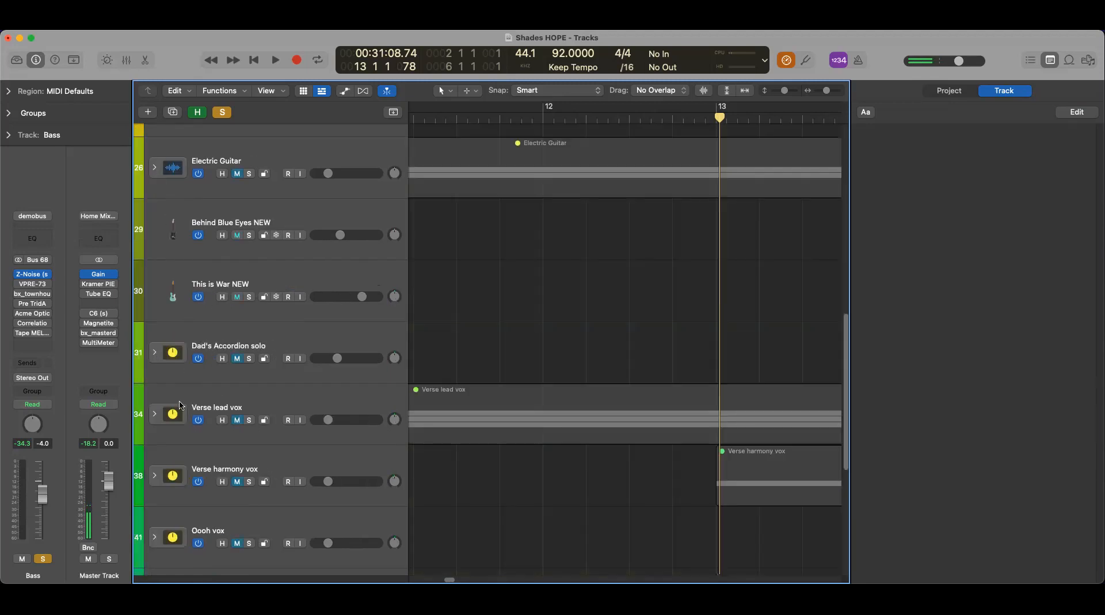
{"action": "scroll", "coordinate": [302, 421], "scroll_direction": "down", "scroll_amount": 5}
{"action": "scroll", "coordinate": [303, 420], "scroll_direction": "up", "scroll_amount": 15}
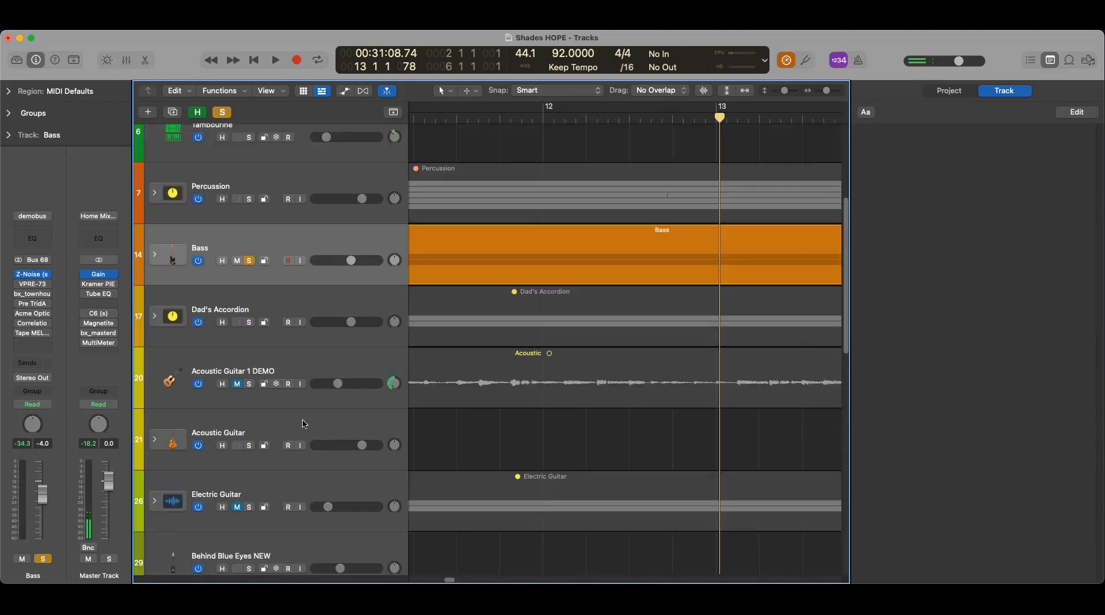
Fit all tracks vertically into the Tracks area, select the Bass stack and show its track note.
{"action": "left_click", "coordinate": [1052, 61]}
{"action": "left_click", "coordinate": [982, 93]}
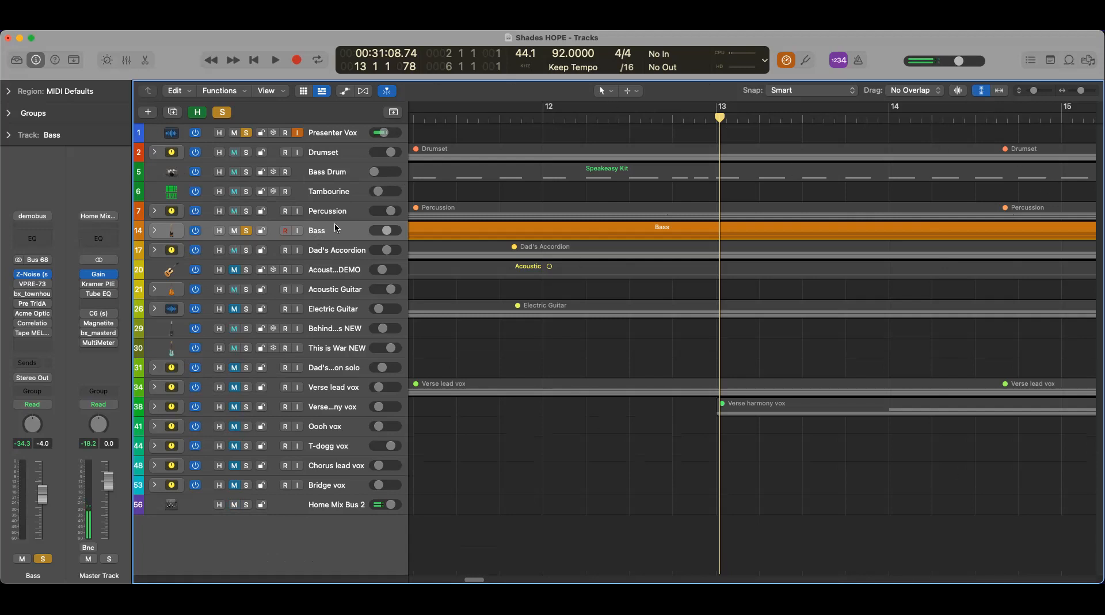
{"action": "left_click", "coordinate": [348, 233]}
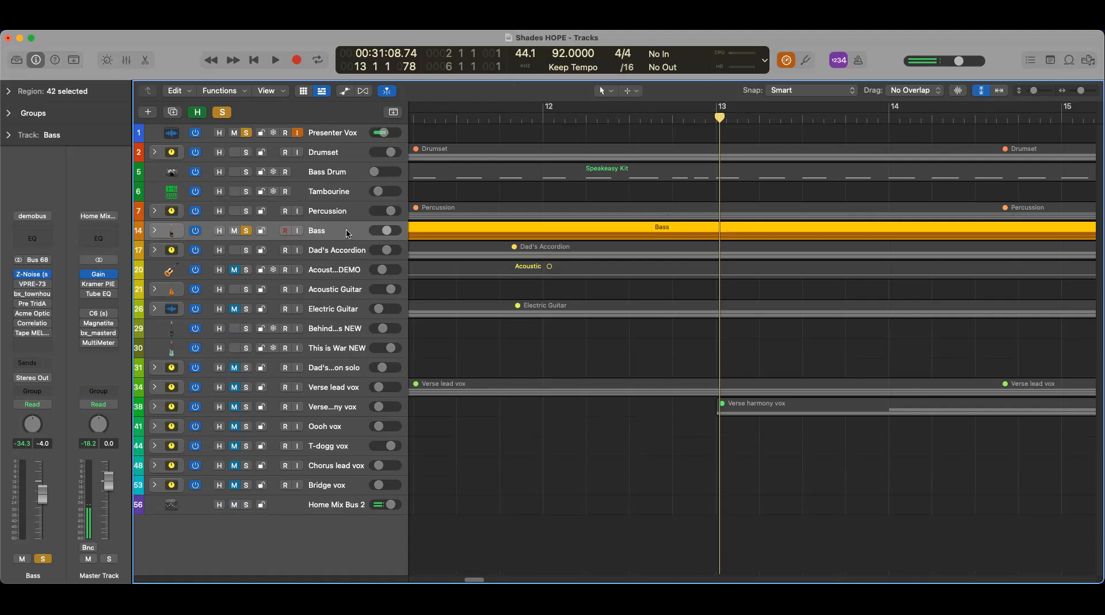
{"action": "left_click", "coordinate": [1050, 60]}
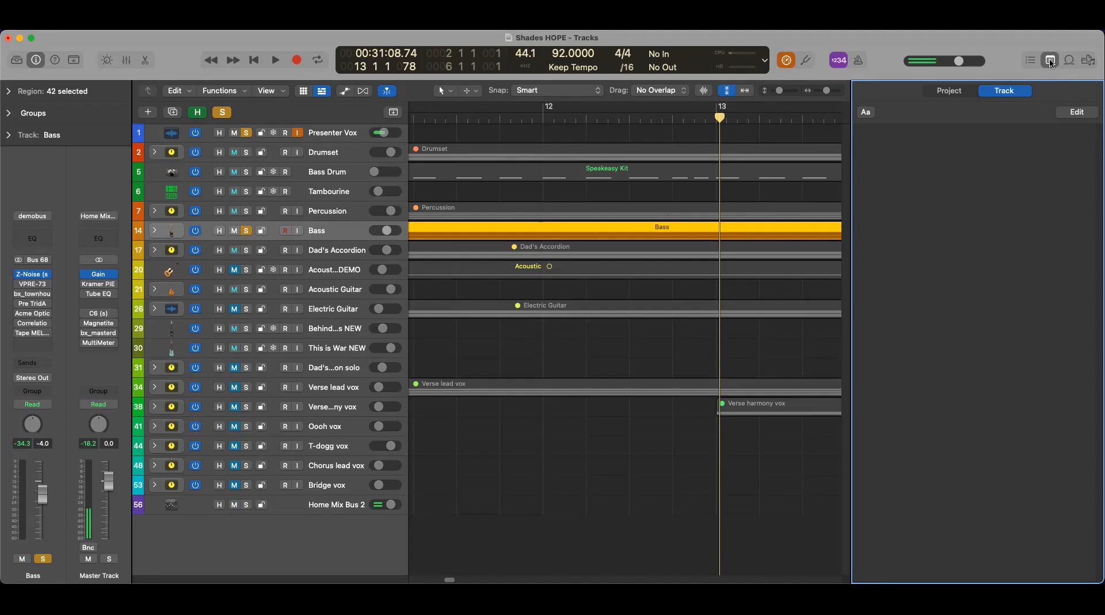
Start the Bass stack's track note with the line "G&L JB—>DI—>split".
{"action": "left_click", "coordinate": [985, 196]}
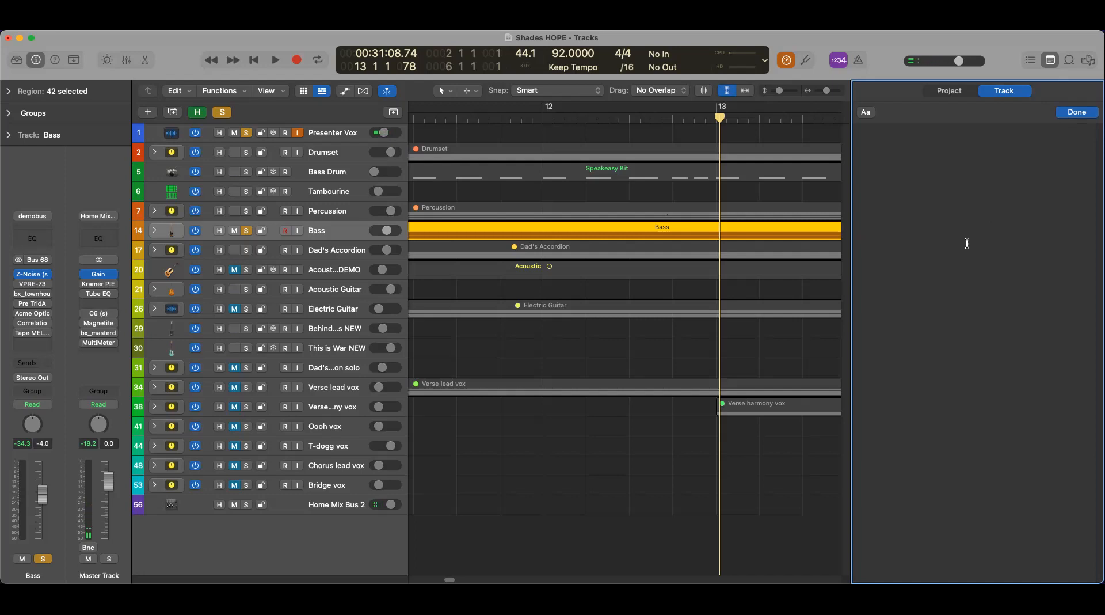
{"action": "type", "text": "G&L JB"}
{"action": "type", "text": "_"}
{"action": "key", "text": "BackSpace"}
{"action": "type", "text": "-->"}
{"action": "type", "text": "DI—>"}
{"action": "type", "text": "split"}
{"action": "key", "text": "Return"}
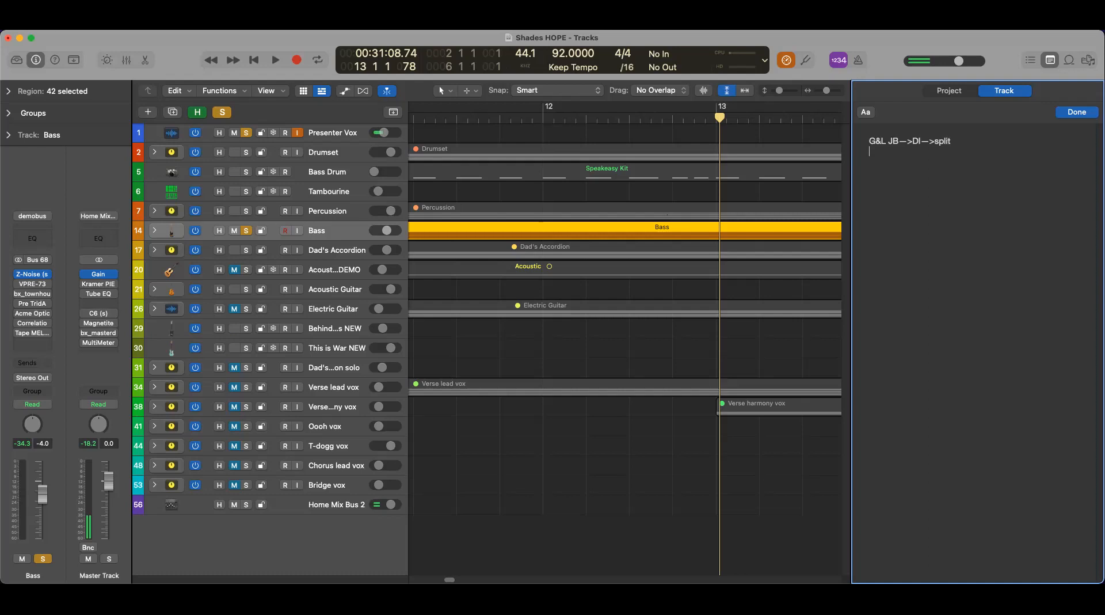
Add the indented lines "1 to interface" and "2 to pedalbaord" to the Bass track note.
{"action": "key", "text": "Tab"}
{"action": "type", "text": "1 to interface"}
{"action": "key", "text": "Return"}
{"action": "type", "text": "2 to Fend"}
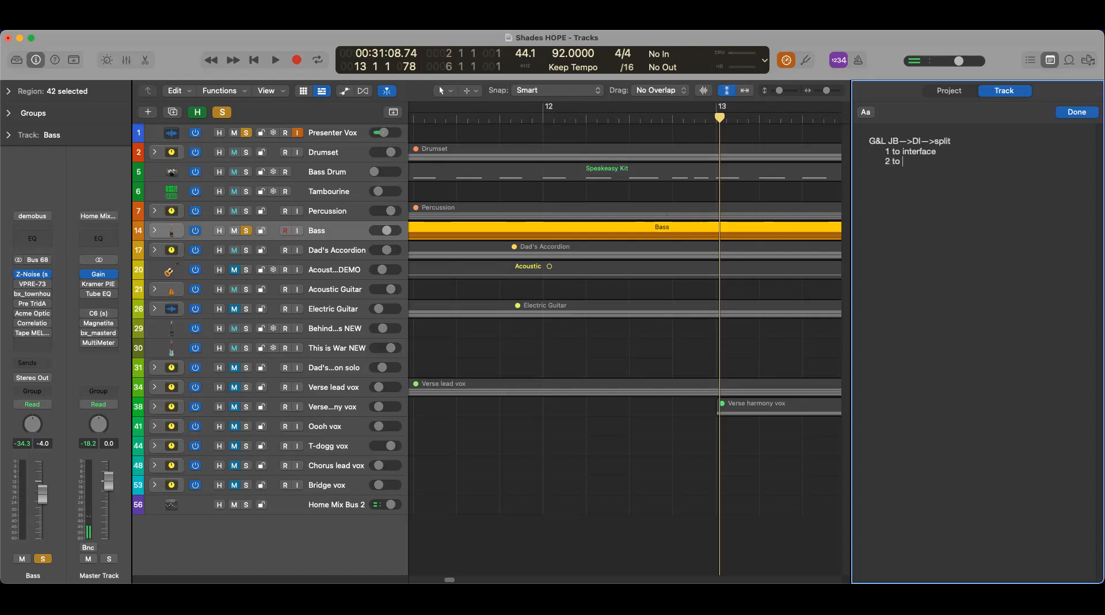
{"action": "key", "text": "BackSpace"}
{"action": "key", "text": "BackSpace"}
{"action": "key", "text": "BackSpace"}
{"action": "key", "text": "BackSpace"}
{"action": "type", "text": "pedalbaord"}
{"action": "key", "text": "Return"}
List "Donner compressor pedal (normal)" and "Fuzz pedal (fat) no octave" on further-indented lines under the pedalboard entry.
{"action": "type", "text": "Donner compressor pedal"}
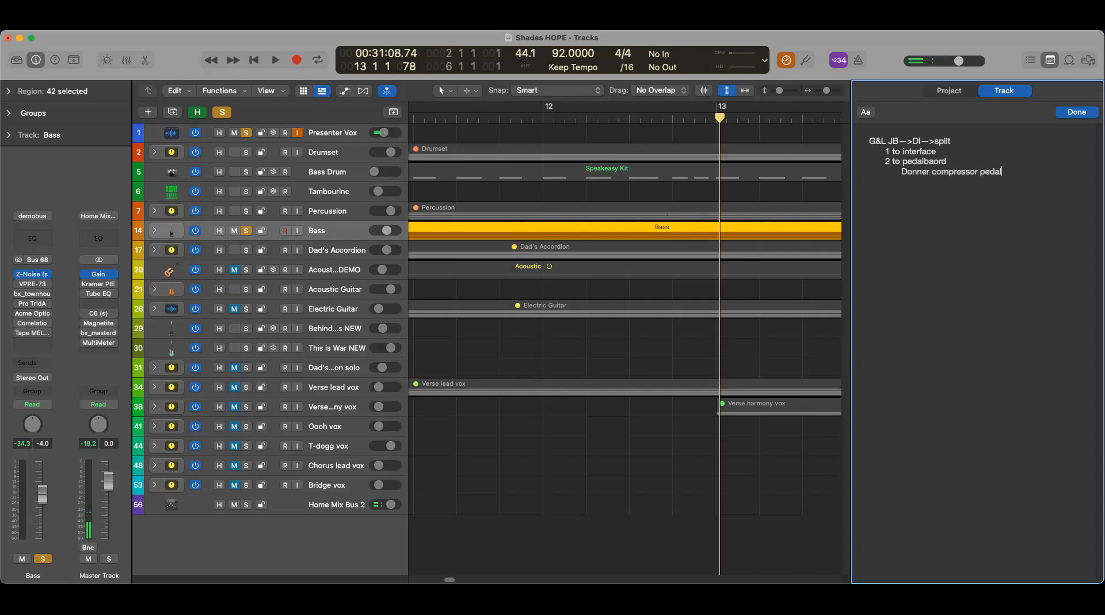
{"action": "type", "text": " (normal)"}
{"action": "key", "text": "Tab"}
{"action": "key", "text": "Tab"}
{"action": "type", "text": "Fuzz pedal (fat"}
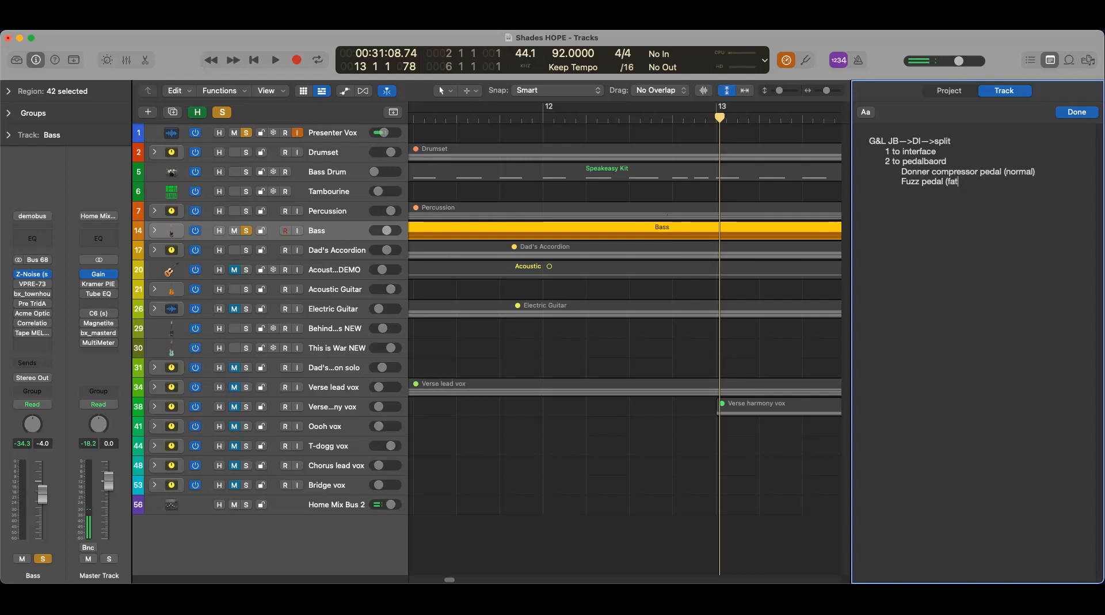
{"action": "type", "text": ") no octave"}
Add "Noise gate" and "Pedalboard to Fender Rumble 25" as the next indented lines of the Bass track note.
{"action": "key", "text": "Return"}
{"action": "key", "text": "Tab"}
{"action": "type", "text": "Noise "}
{"action": "type", "text": "gate"}
{"action": "type", "text": "edalboard"}
{"action": "type", "text": " to Fen"}
{"action": "type", "text": "der Rum"}
{"action": "type", "text": "ble 2"}
{"action": "type", "text": "5"}
Add the indented lines "Pyle bass drum mic" and "mic to interface" to the Bass track note and finish editing.
{"action": "key", "text": "Return"}
{"action": "key", "text": "Tab"}
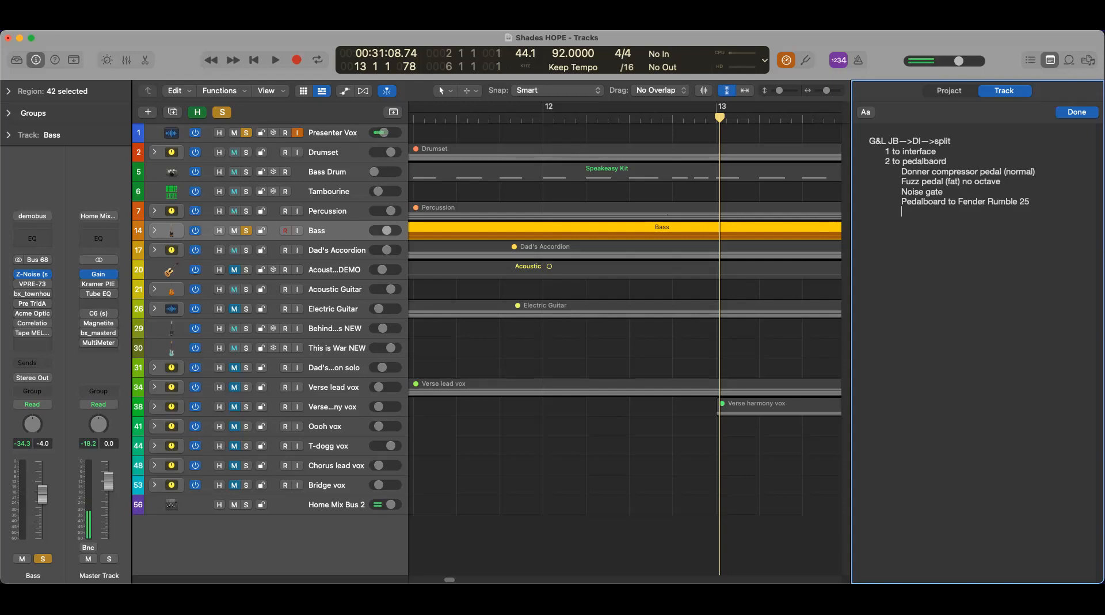
{"action": "type", "text": "Pyle bass drum mic"}
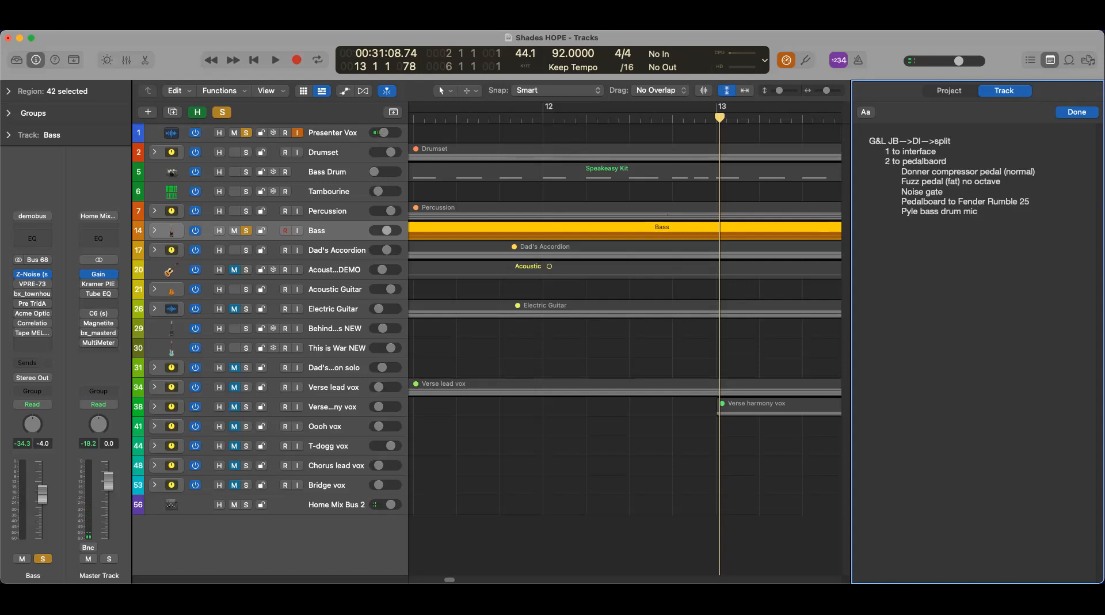
{"action": "type", "text": "mic to interface"}
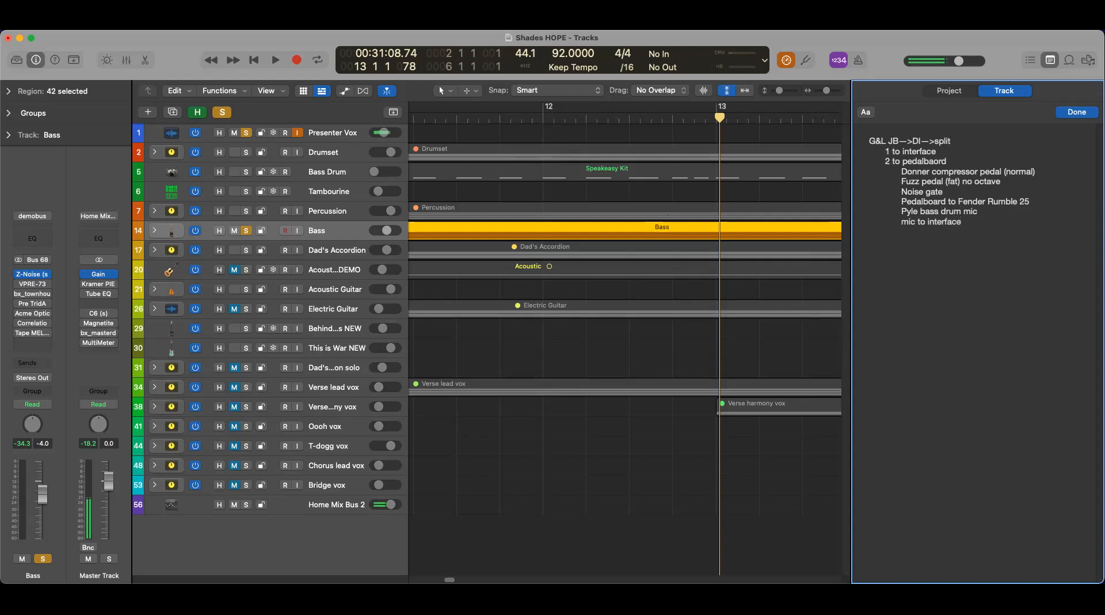
{"action": "left_click", "coordinate": [1078, 113]}
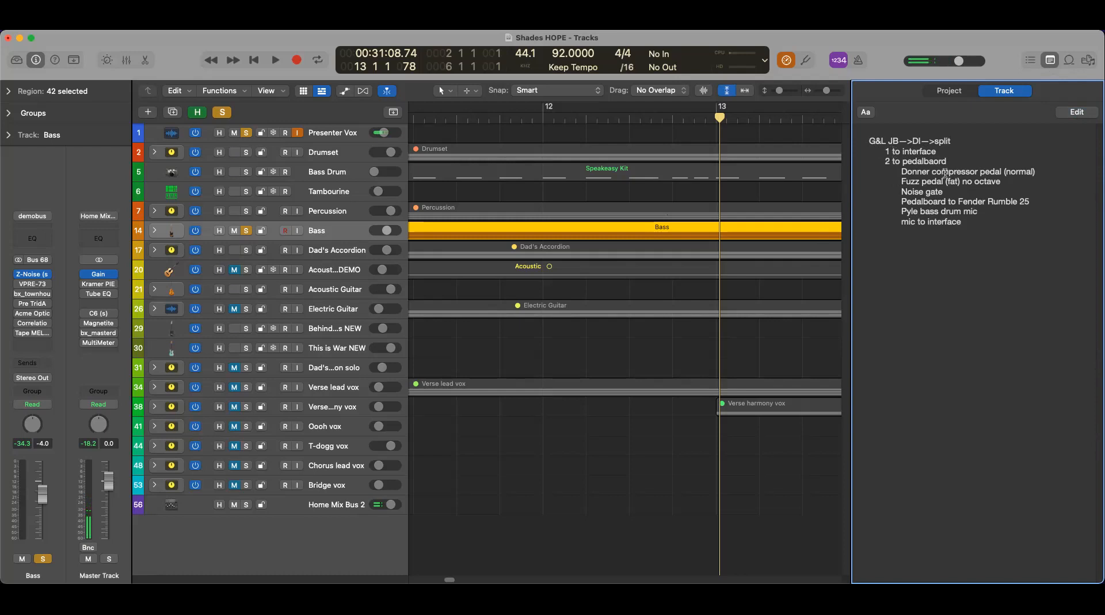
Reopen the Bass track note for editing and insert "clean bass signal" after the 1 in its second line.
{"action": "left_click", "coordinate": [1076, 115]}
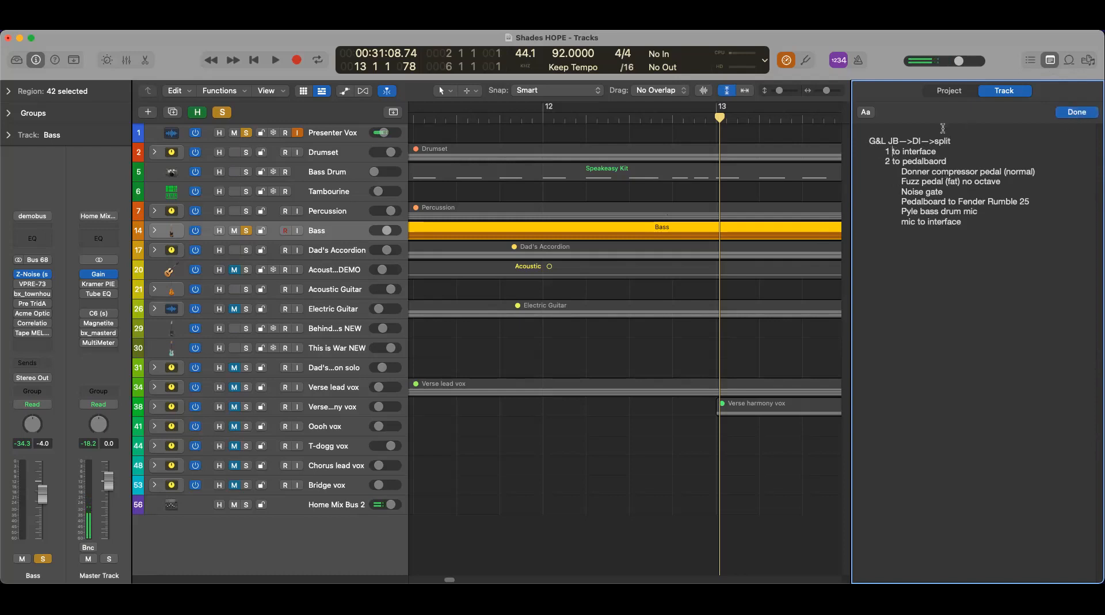
{"action": "left_click", "coordinate": [891, 151]}
{"action": "type", "text": "clean bass signal"}
Add the closing line "Interface gain set at 50% for both channel 1 and 2" to the Bass track note and finish editing.
{"action": "key", "text": "Return"}
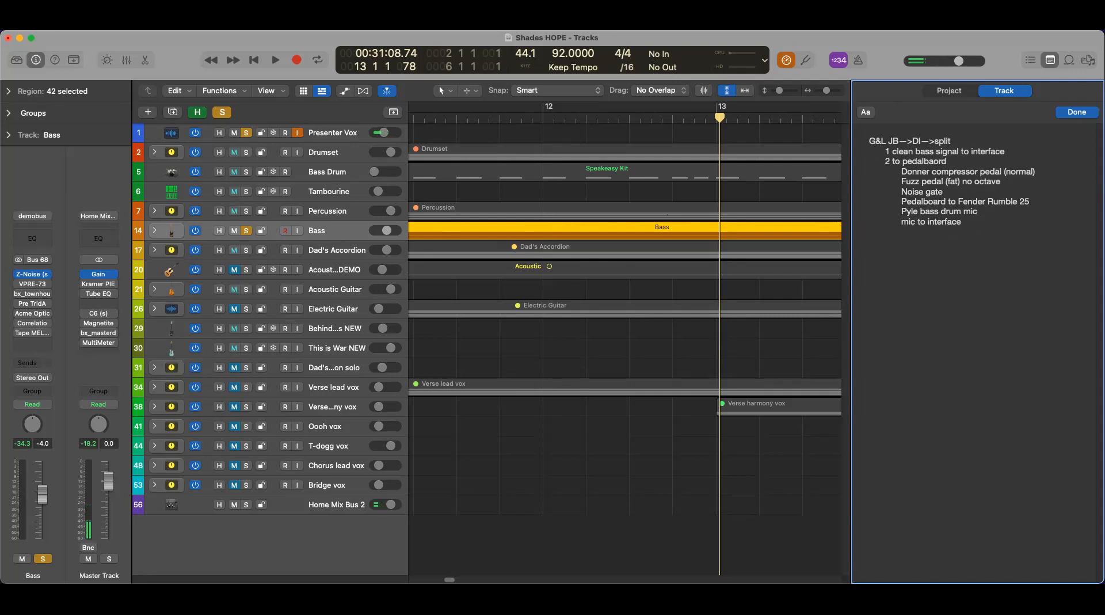
{"action": "type", "text": "Interface gain set at"}
{"action": "type", "text": "% for "}
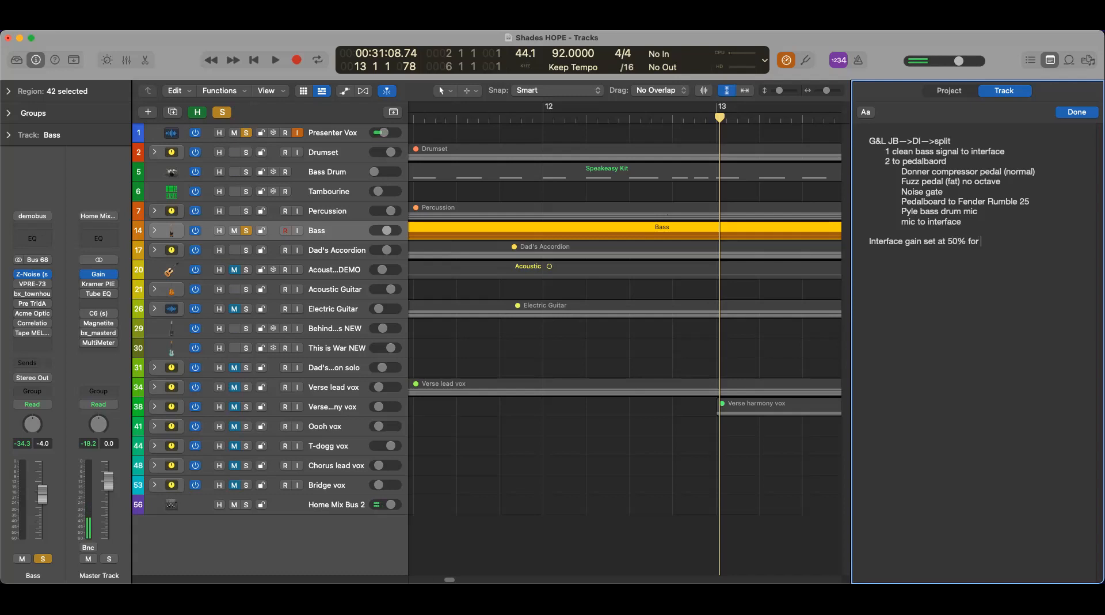
{"action": "type", "text": "both channel 1 and 2"}
{"action": "key", "text": "Return"}
{"action": "key", "text": "Return"}
{"action": "left_click", "coordinate": [1082, 114]}
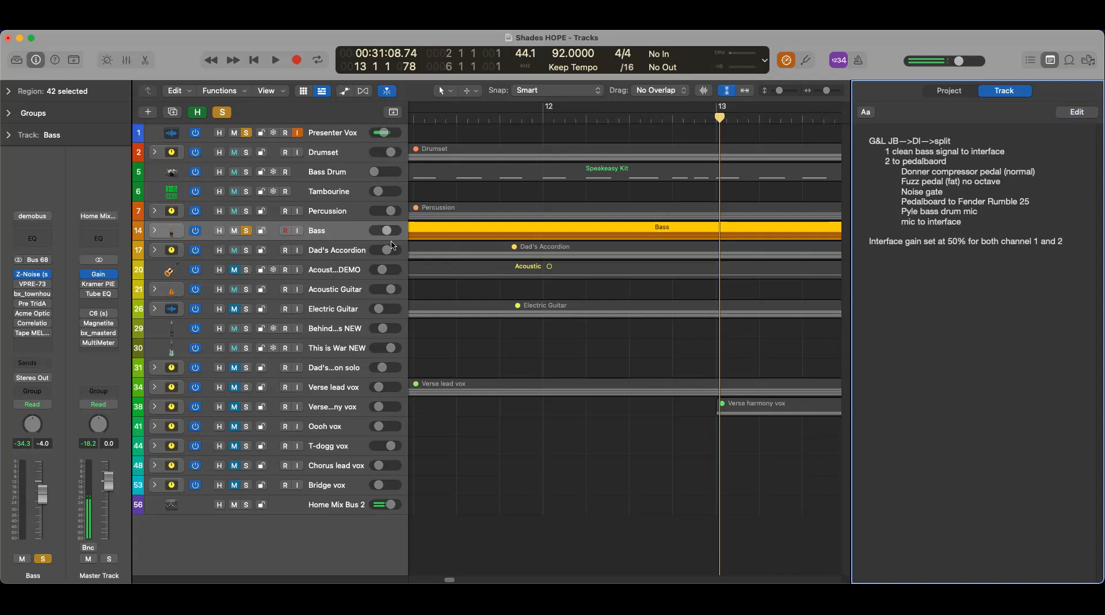
Select the Dad's Accordion stack and return to Bass to compare their track notes.
{"action": "left_click", "coordinate": [326, 249]}
{"action": "left_click", "coordinate": [333, 233]}
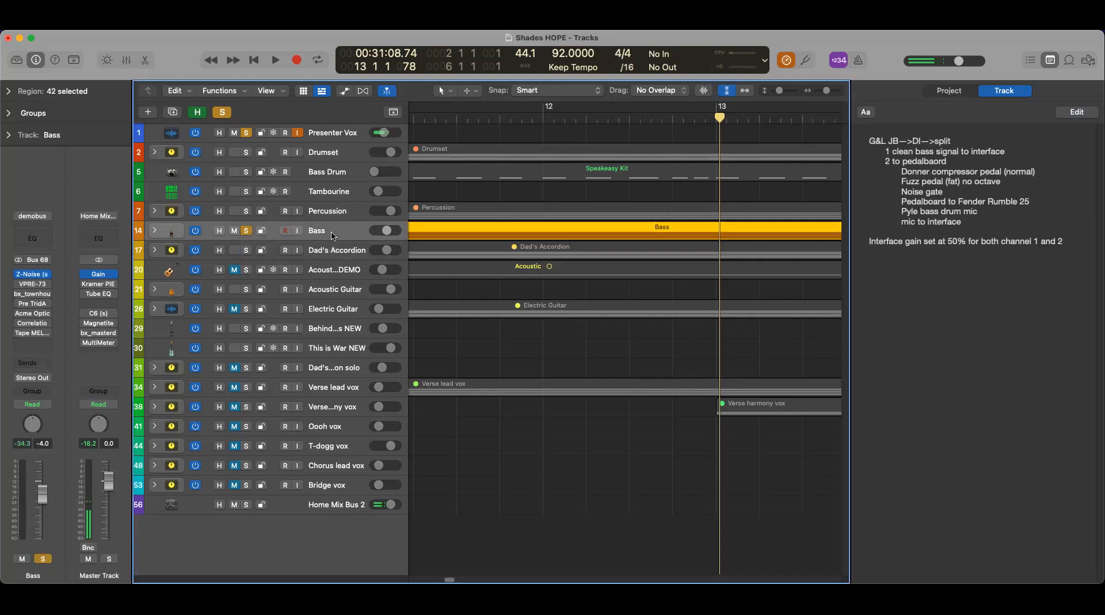